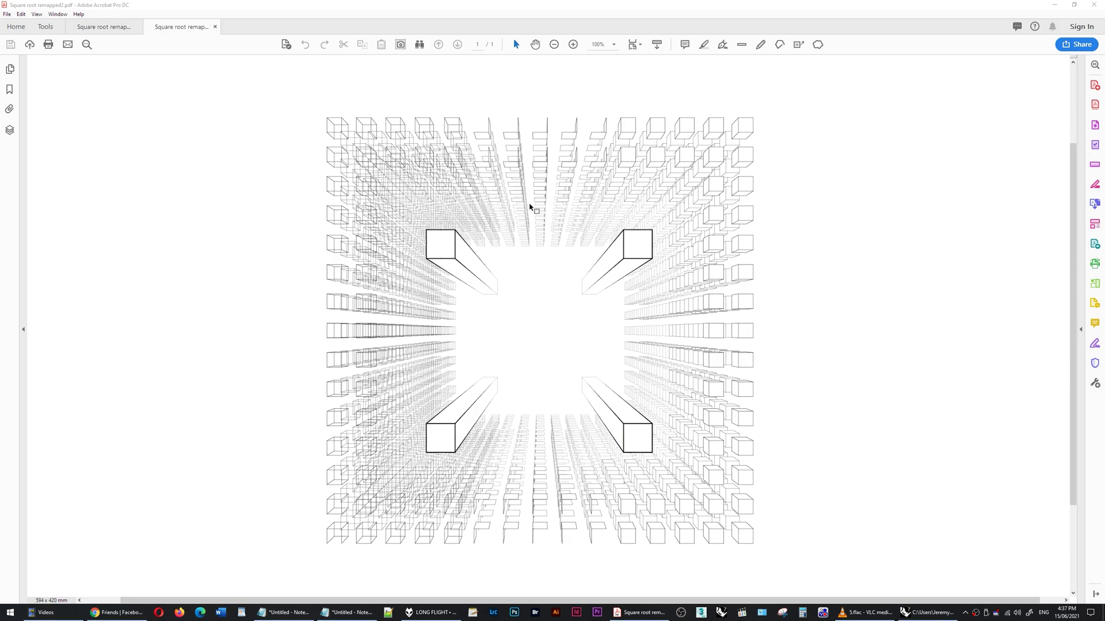
# Examine the line weights of near and far boxes and beams in the square root remapped PDF drawing.
pyautogui.keyDown('ctrl'); pyautogui.scroll(2, 527, 121); pyautogui.keyUp('ctrl')
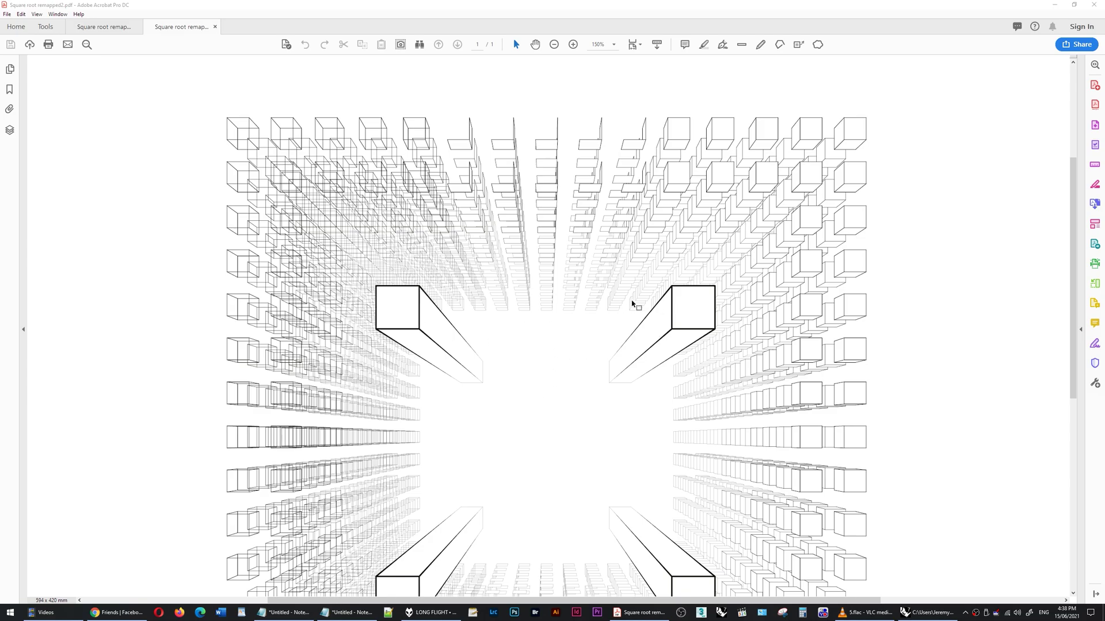
pyautogui.keyDown('ctrl'); pyautogui.scroll(4, 621, 382); pyautogui.keyUp('ctrl')
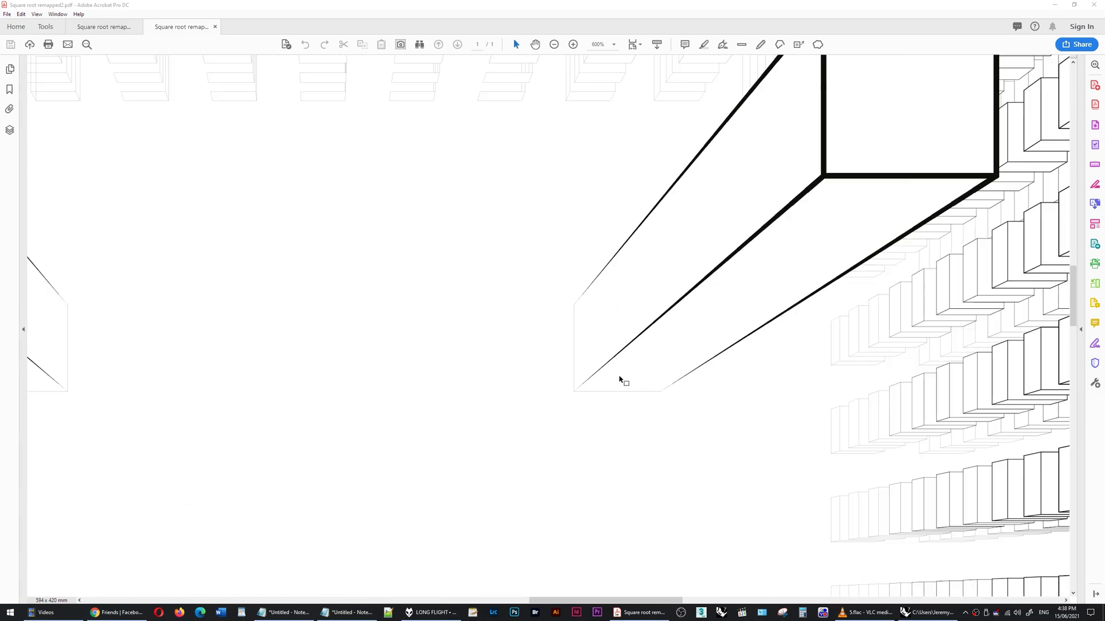
pyautogui.keyDown('ctrl'); pyautogui.scroll(-4, 584, 360); pyautogui.keyUp('ctrl')
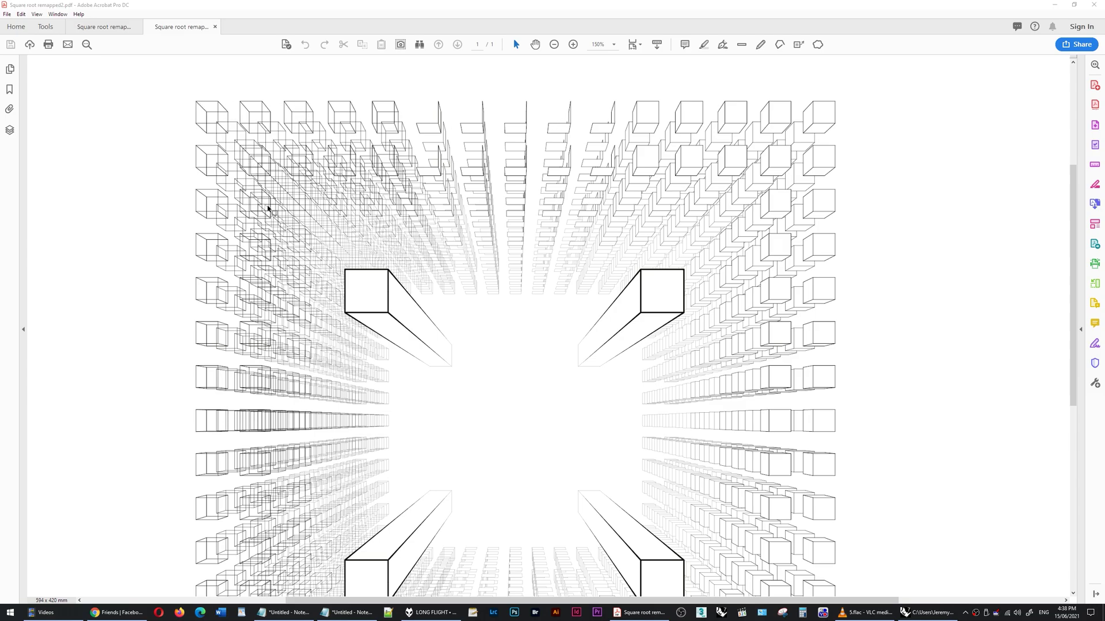
pyautogui.keyDown('ctrl'); pyautogui.scroll(4, 748, 174); pyautogui.keyUp('ctrl')
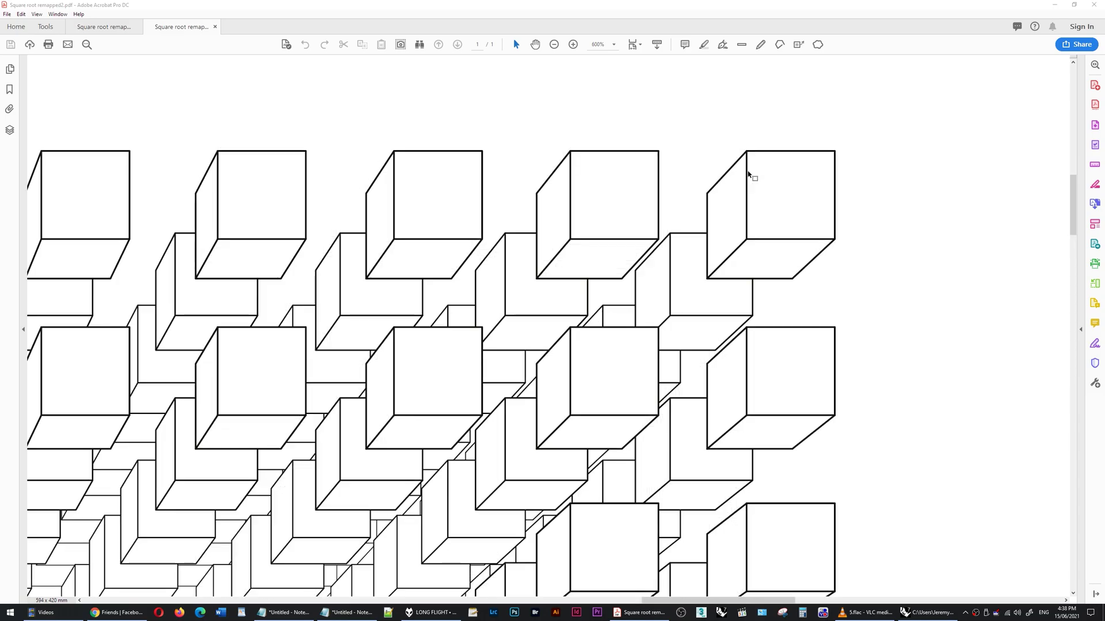
pyautogui.keyDown('ctrl'); pyautogui.scroll(-4, 897, 162); pyautogui.keyUp('ctrl')
pyautogui.keyDown('ctrl'); pyautogui.scroll(5, 662, 348); pyautogui.keyUp('ctrl')
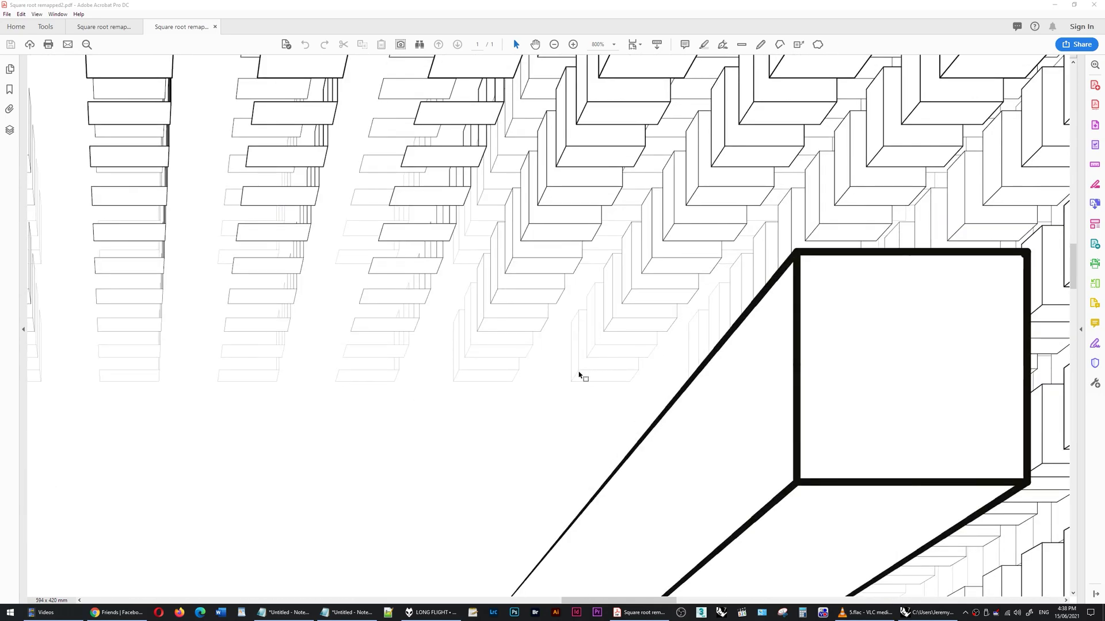
pyautogui.keyDown('ctrl'); pyautogui.scroll(-6, 611, 362); pyautogui.keyUp('ctrl')
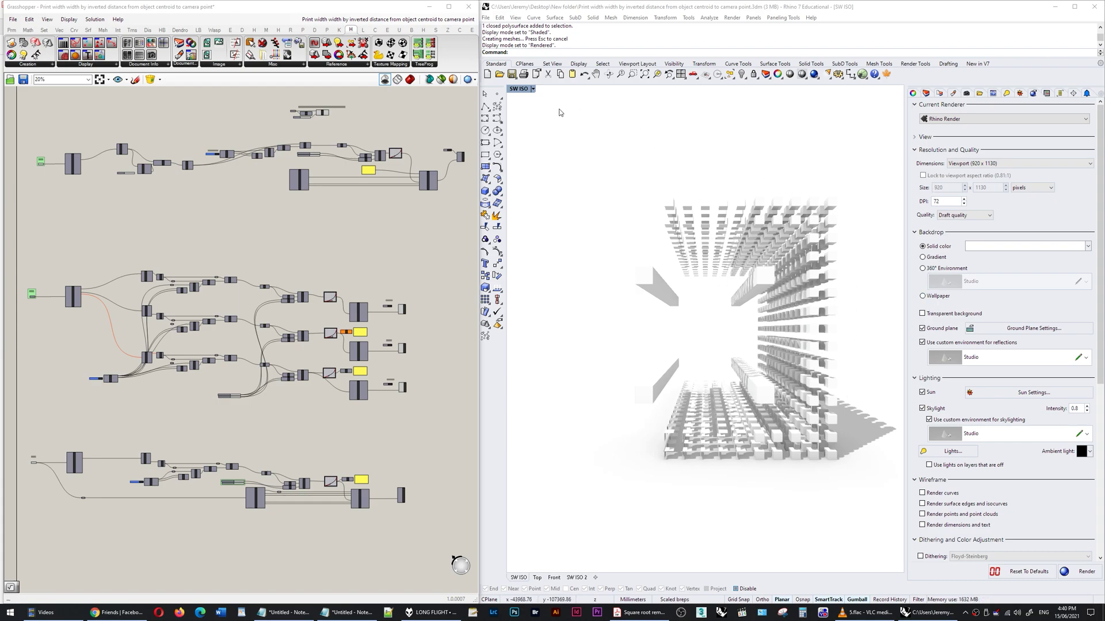
# Switch the SW ISO viewport from Rendered to Wireframe display in Rhino.
pyautogui.click(532, 90)
pyautogui.click(541, 121)
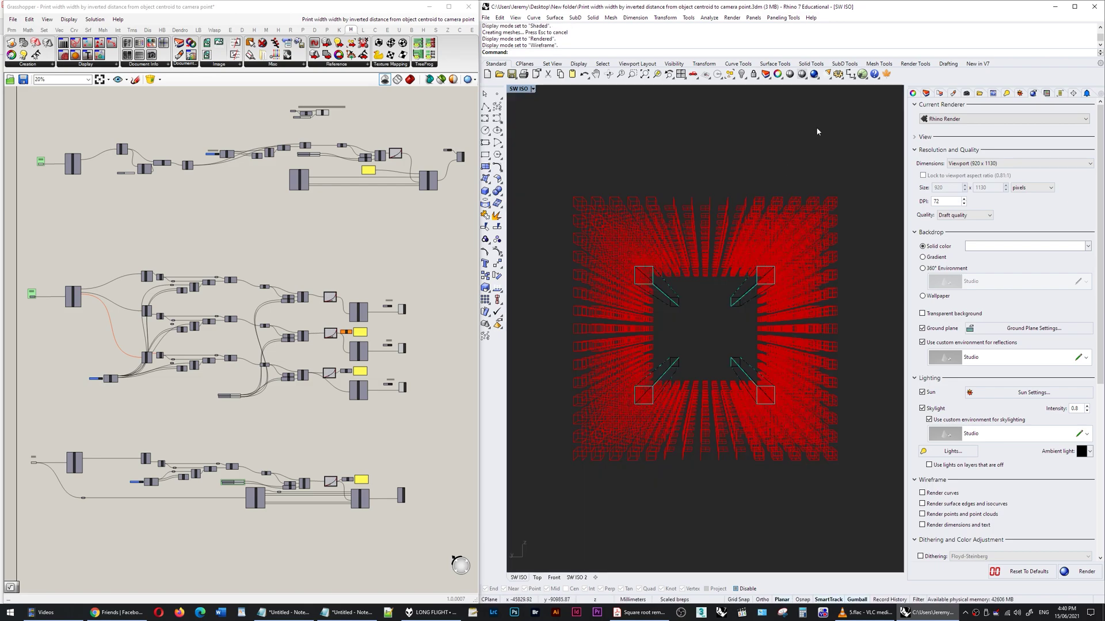
pyautogui.moveTo(855, 114); pyautogui.dragTo(620, 155)
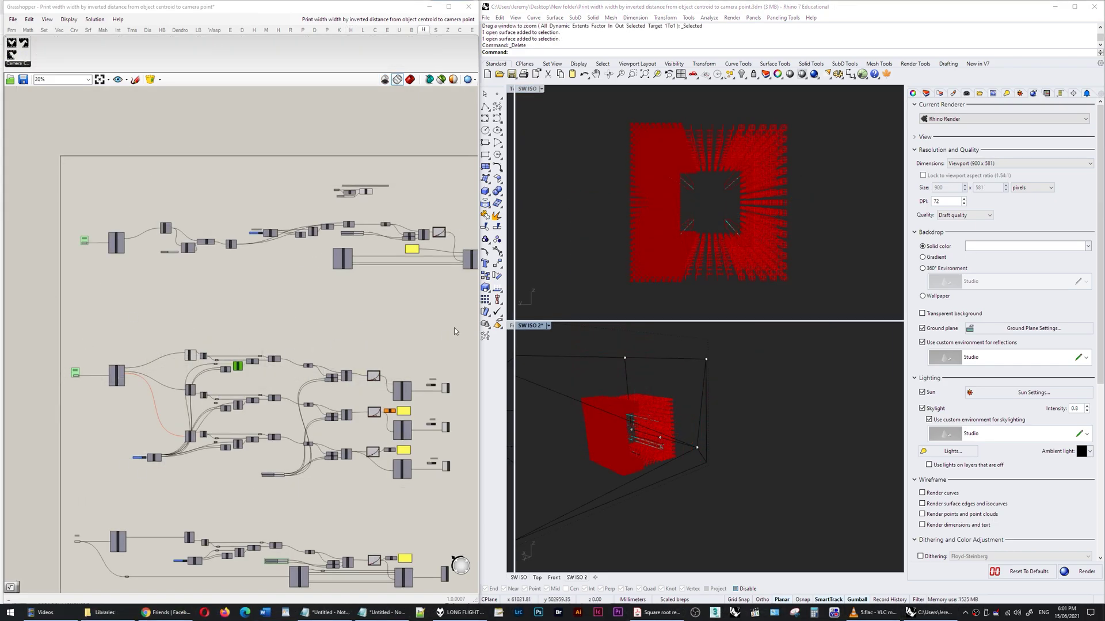
pyautogui.moveTo(456, 325); pyautogui.dragTo(403, 366)
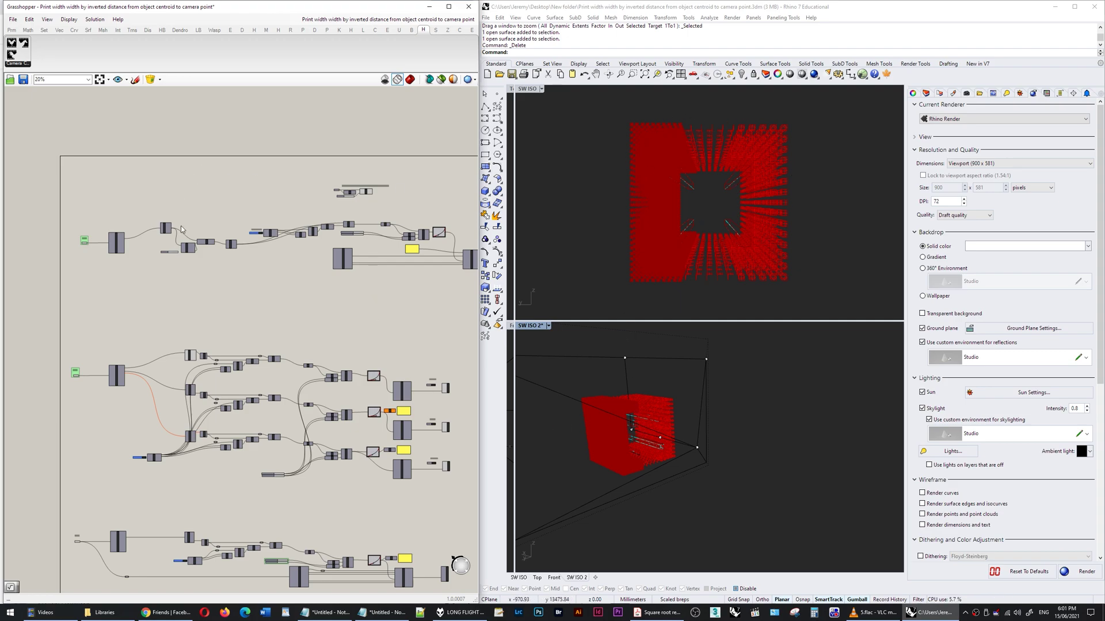
pyautogui.click(635, 614)
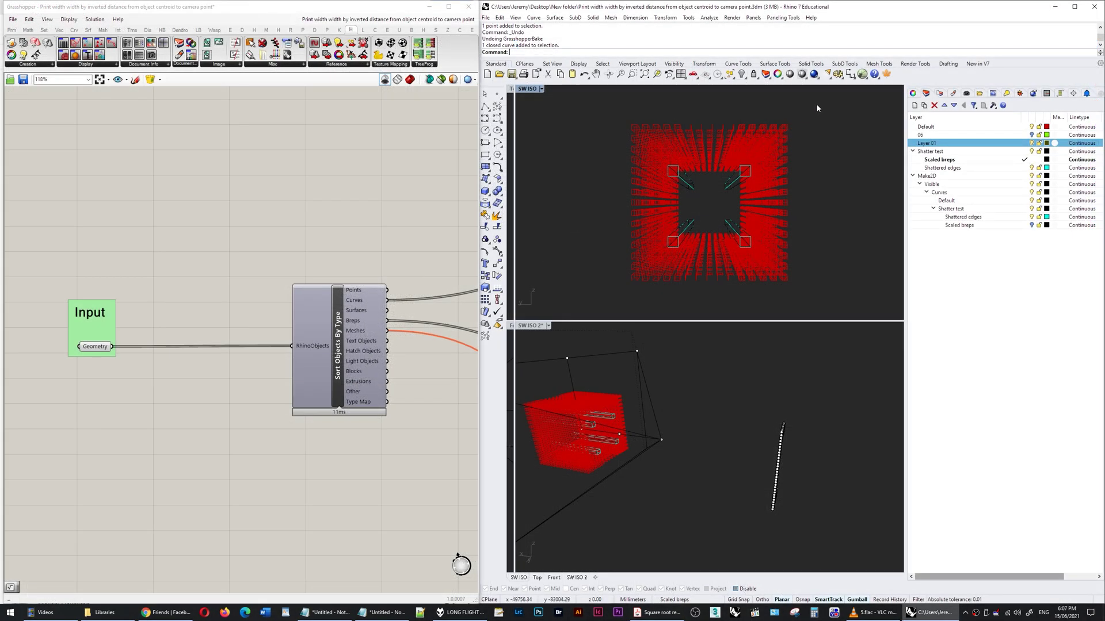
# Select the upper rows of boxes in the SW ISO view and turn on wireframe preview for the Grasshopper definition.
pyautogui.moveTo(817, 108); pyautogui.dragTo(613, 165)
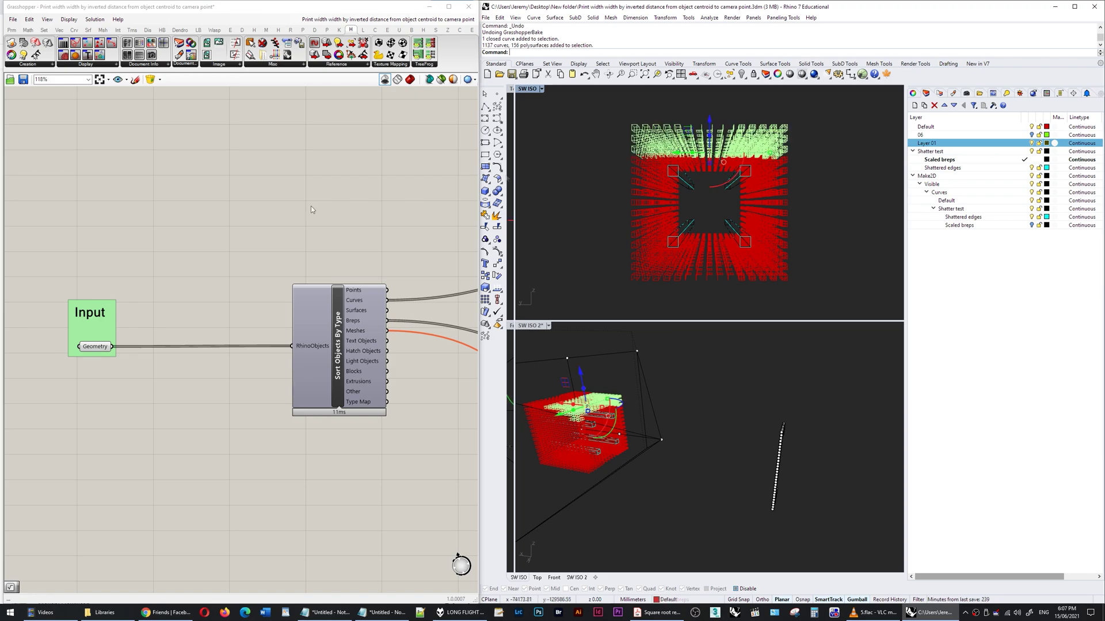
pyautogui.click(95, 348)
pyautogui.click(185, 236)
pyautogui.click(397, 80)
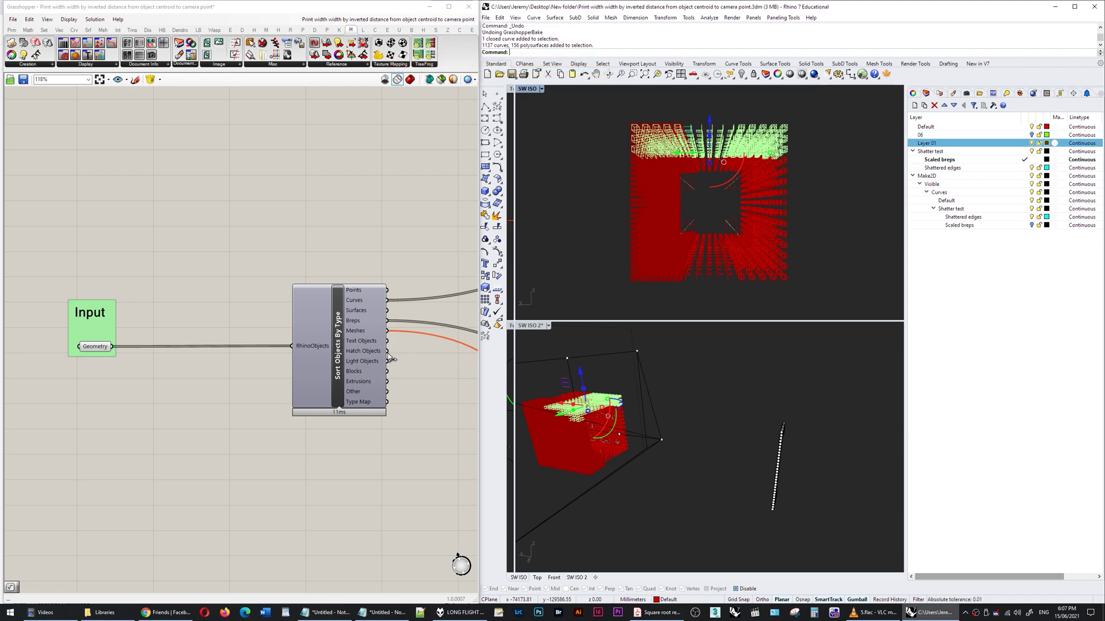
# Trace the curves output of Sort Objects By Type through Curve Edit Points and inspect the List Item output.
pyautogui.moveTo(414, 410); pyautogui.dragTo(266, 406, button='right')
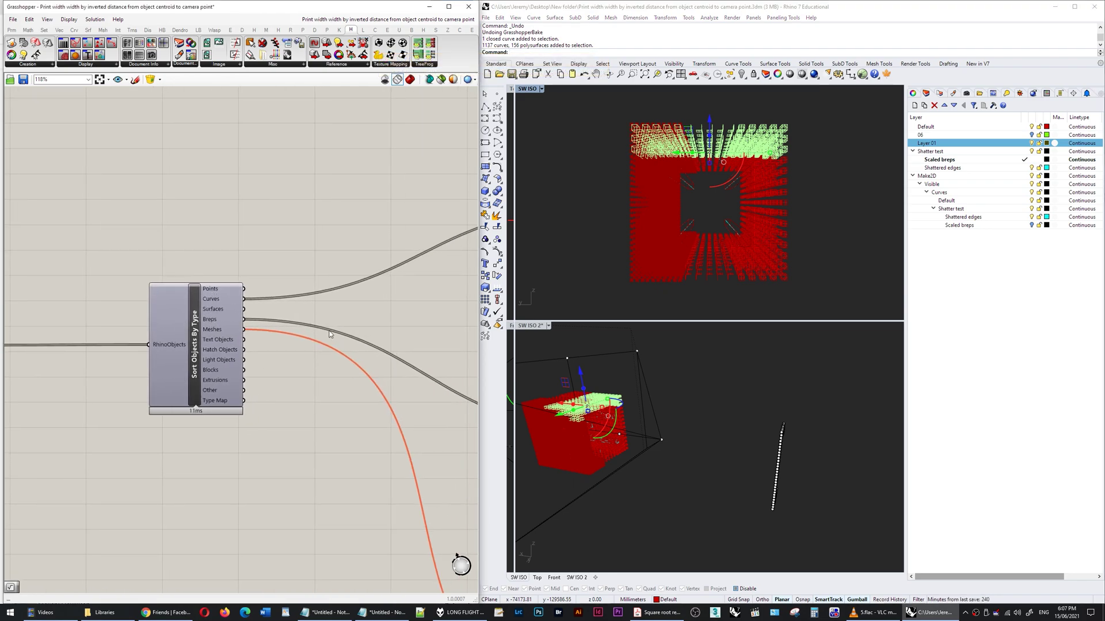
pyautogui.moveTo(377, 346); pyautogui.dragTo(167, 346, button='right')
pyautogui.scroll(-2, 182, 336)
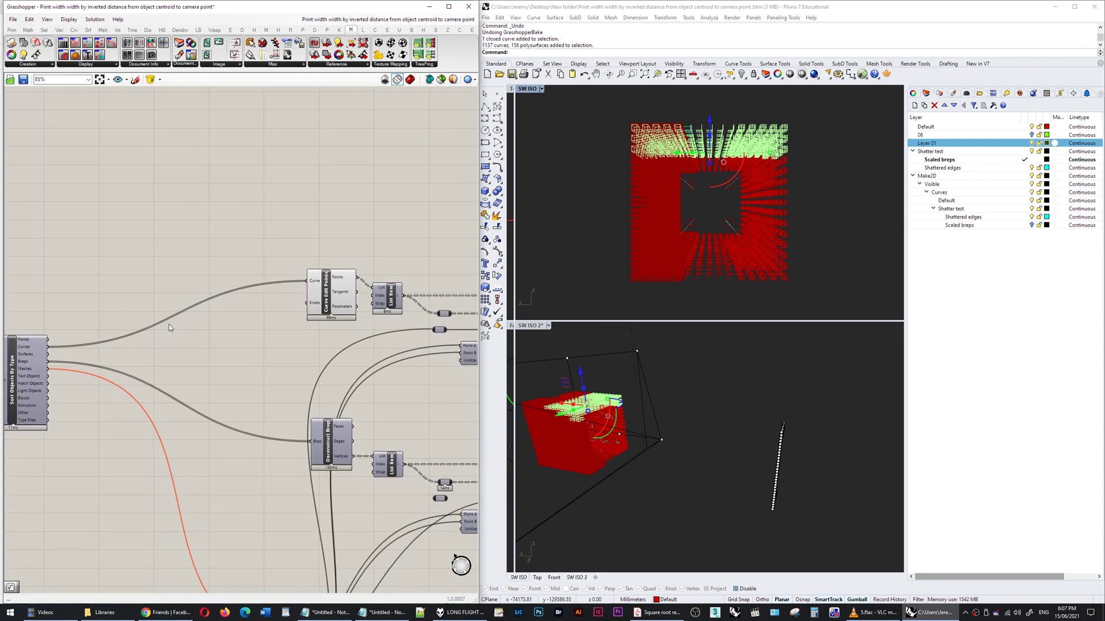
pyautogui.moveTo(306, 280); pyautogui.dragTo(236, 291, button='right')
pyautogui.click(256, 303)
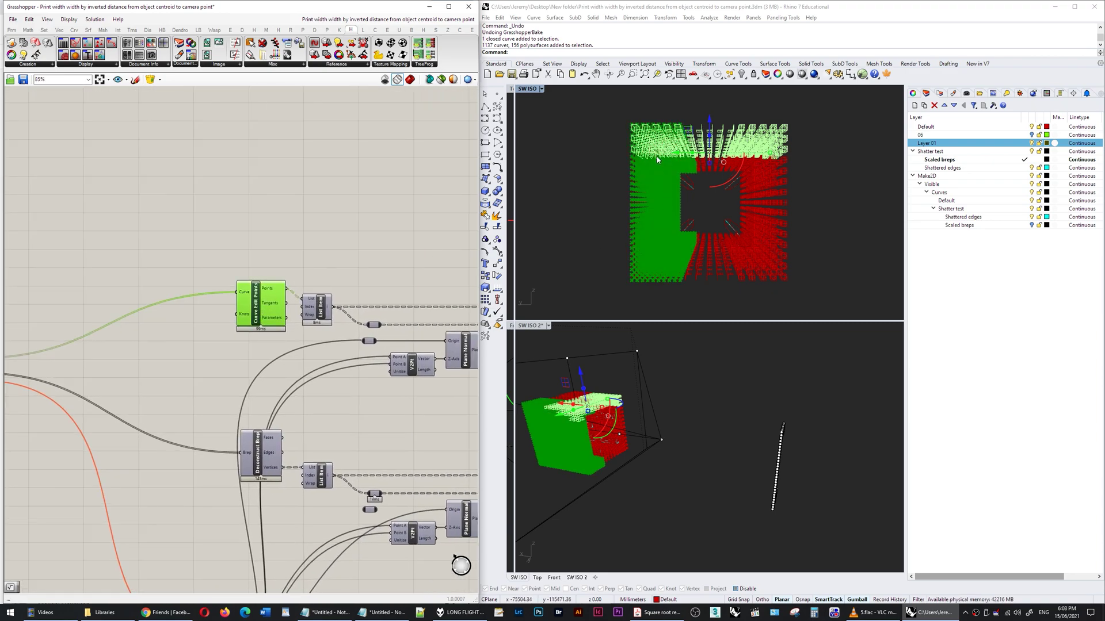
pyautogui.click(303, 247)
pyautogui.scroll(4, 279, 320)
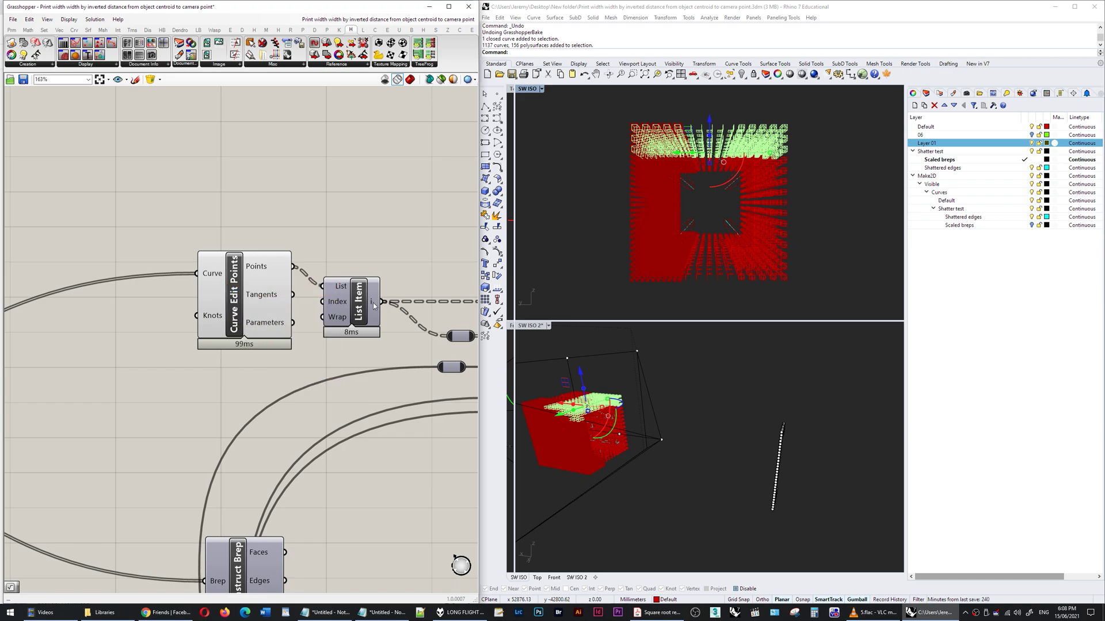
pyautogui.moveTo(374, 305)
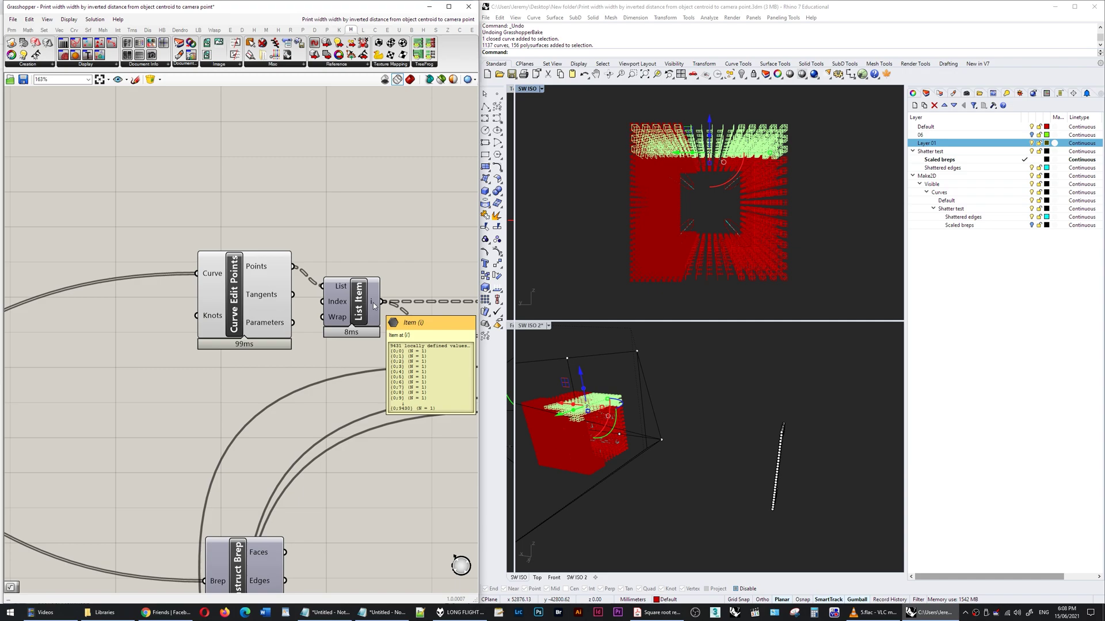
# Highlight the List Item and Project components and examine the projected curve points beside the camera in the SW ISO 2 view.
pyautogui.moveTo(360, 351); pyautogui.dragTo(122, 390, button='right')
pyautogui.scroll(-2, 132, 388)
pyautogui.moveTo(424, 379); pyautogui.dragTo(253, 367, button='right')
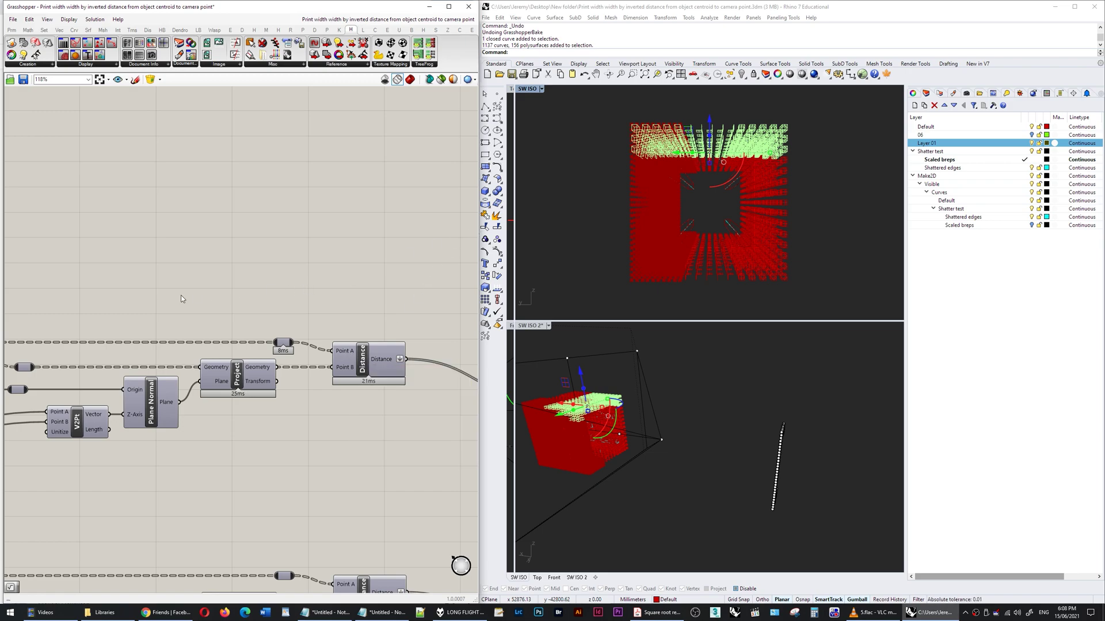
pyautogui.scroll(-1, 178, 295)
pyautogui.moveTo(177, 295); pyautogui.dragTo(356, 282, button='right')
pyautogui.click(118, 319)
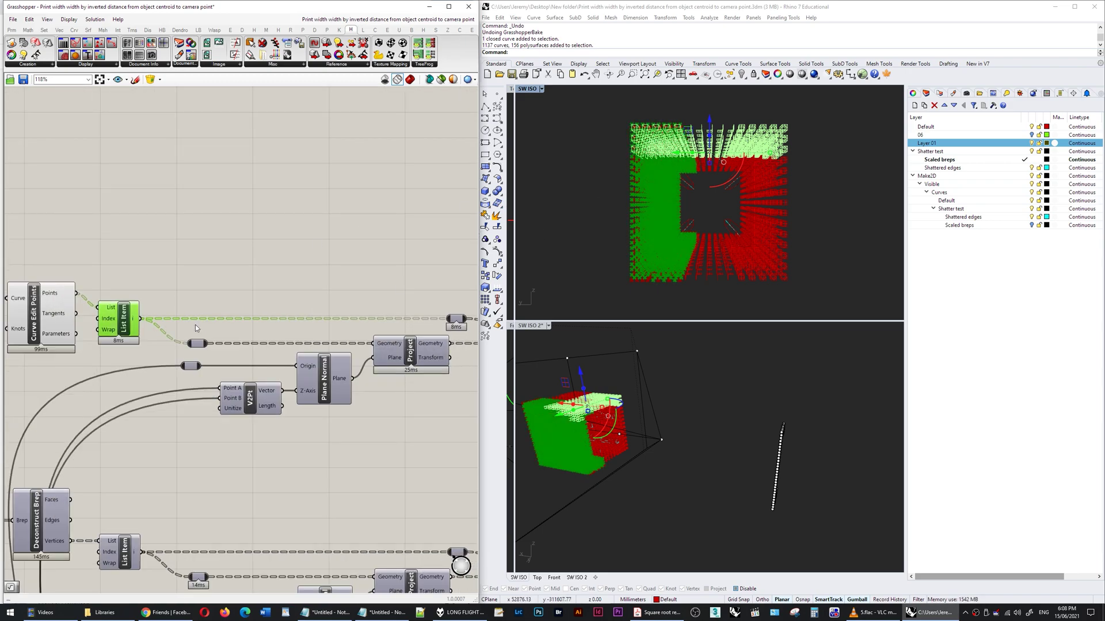
pyautogui.scroll(-1, 197, 329)
pyautogui.click(381, 346)
pyautogui.moveTo(199, 473); pyautogui.dragTo(274, 279, button='right')
pyautogui.scroll(-2, 274, 280)
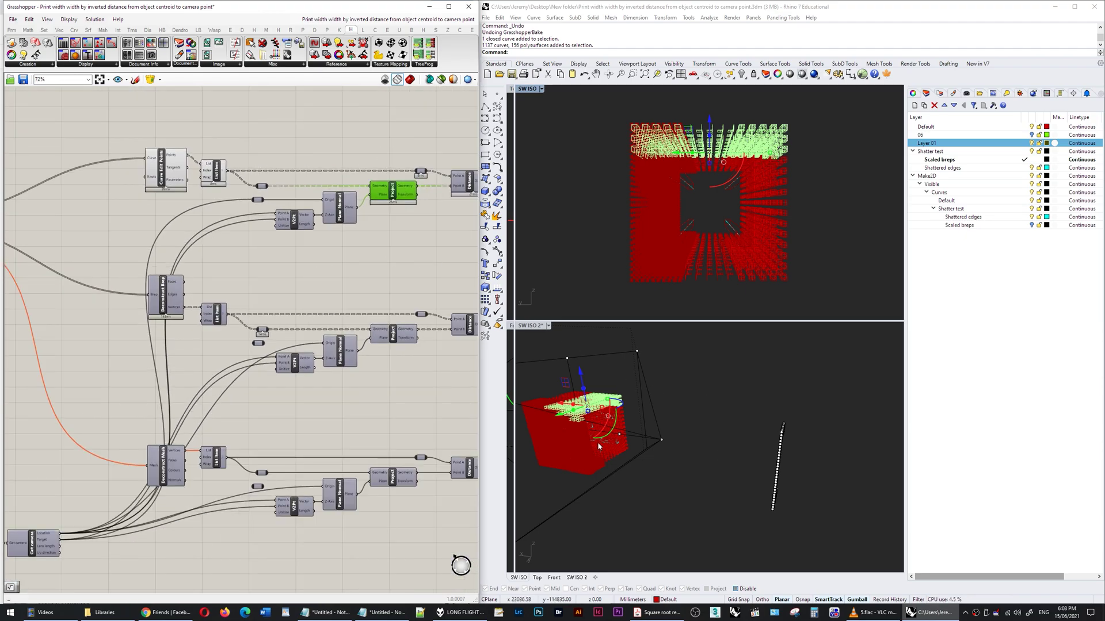
pyautogui.moveTo(688, 495); pyautogui.dragTo(762, 469, button='right')
pyautogui.click(812, 392)
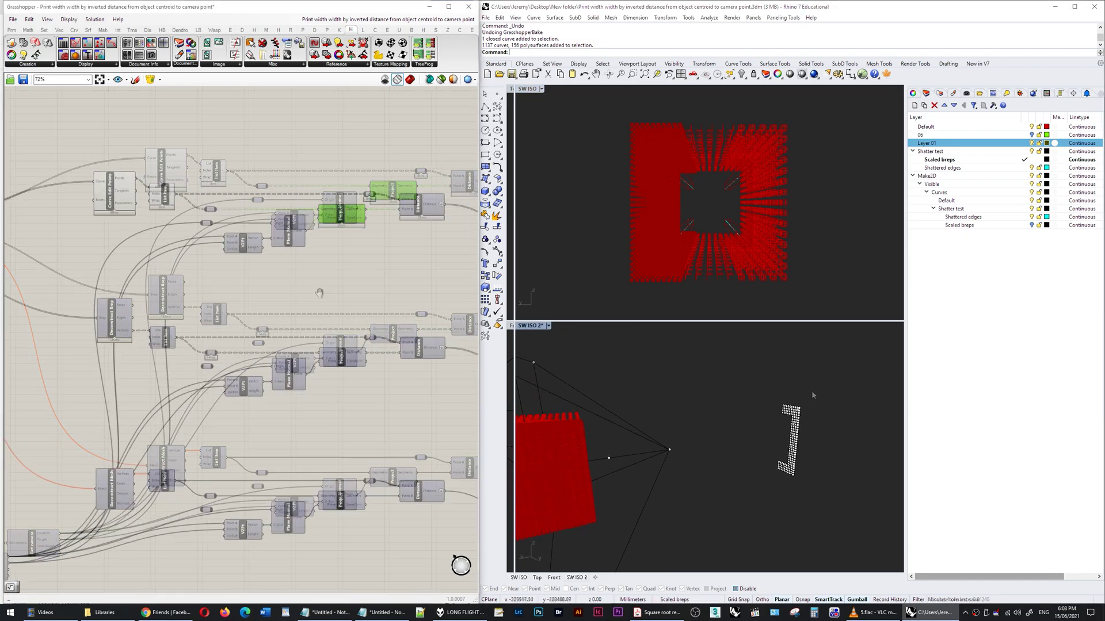
# Examine the square root component after Distance and compare it with the line weights in the PDF drawing.
pyautogui.moveTo(422, 210); pyautogui.dragTo(183, 331, button='right')
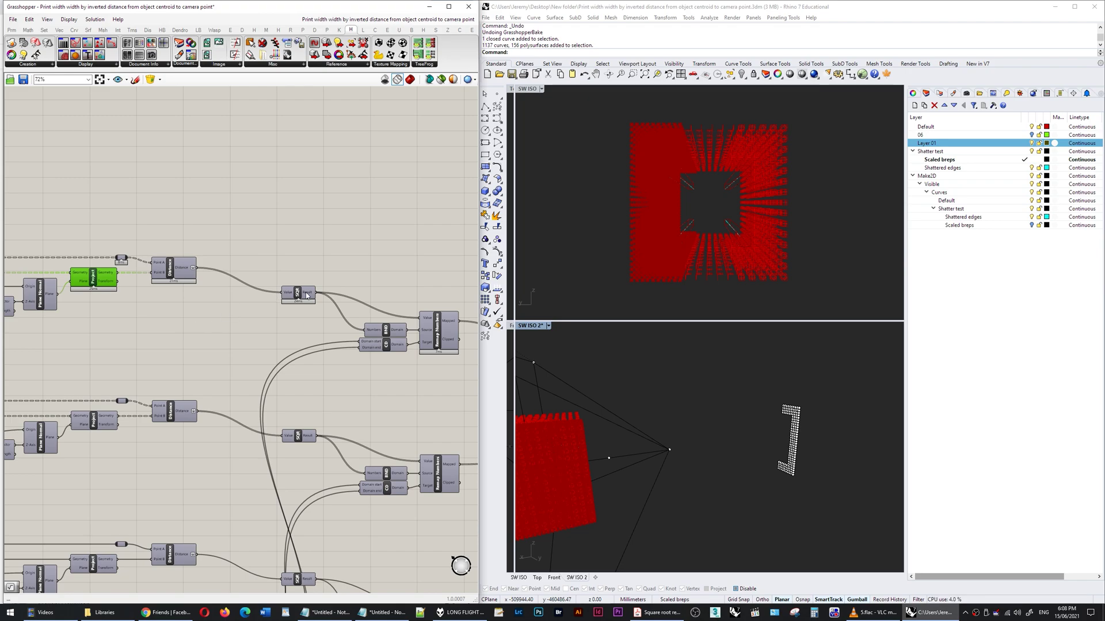
pyautogui.scroll(3, 306, 294)
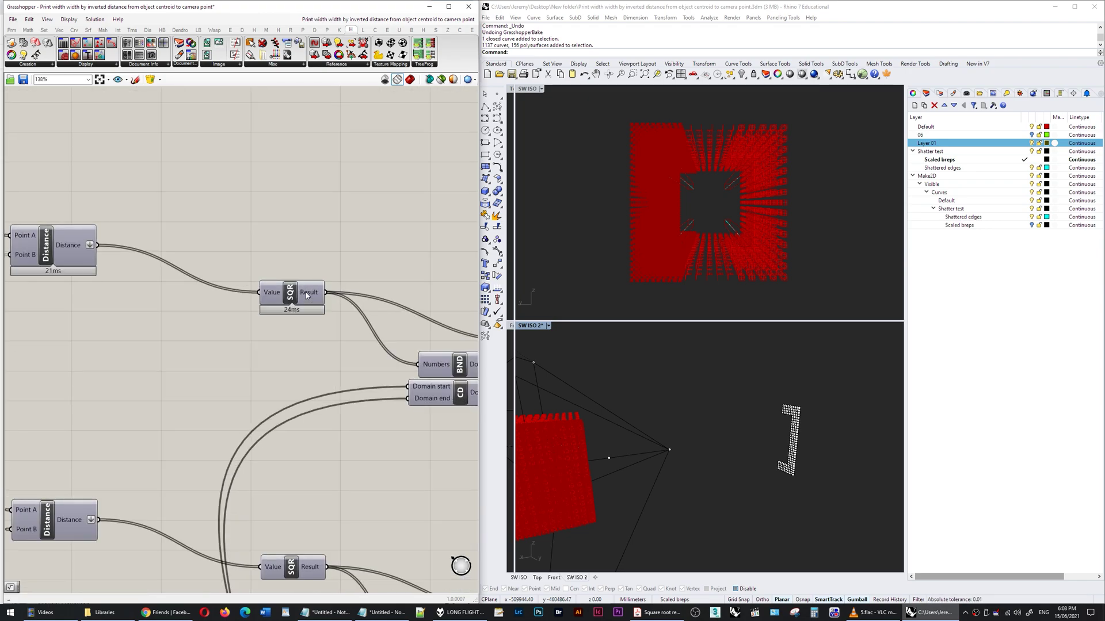
pyautogui.click(659, 612)
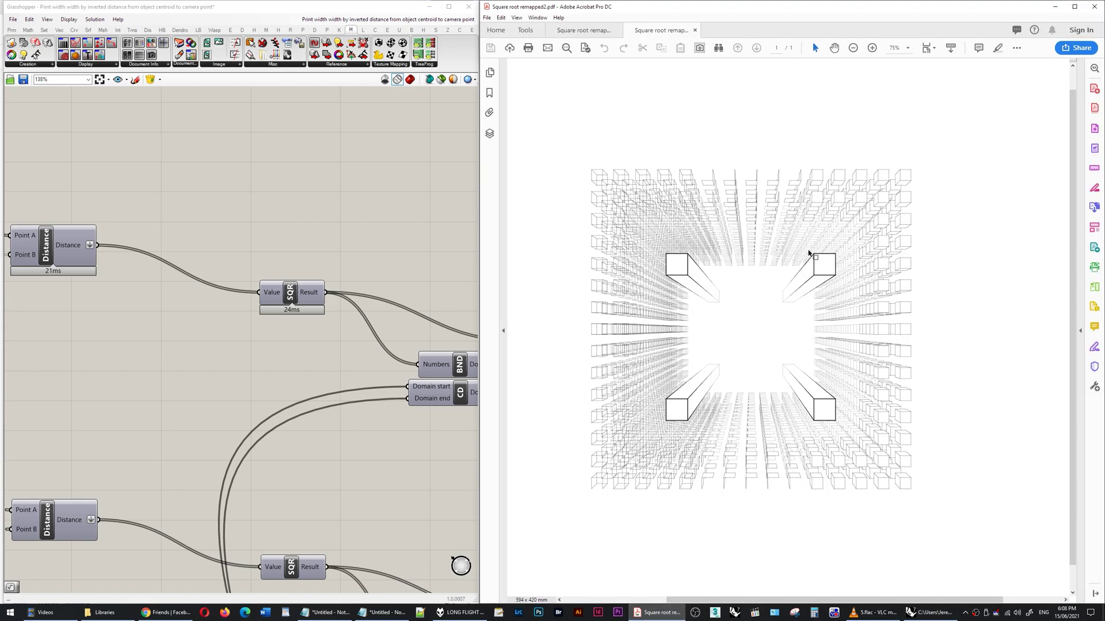
pyautogui.keyDown('ctrl'); pyautogui.scroll(5, 808, 248); pyautogui.keyUp('ctrl')
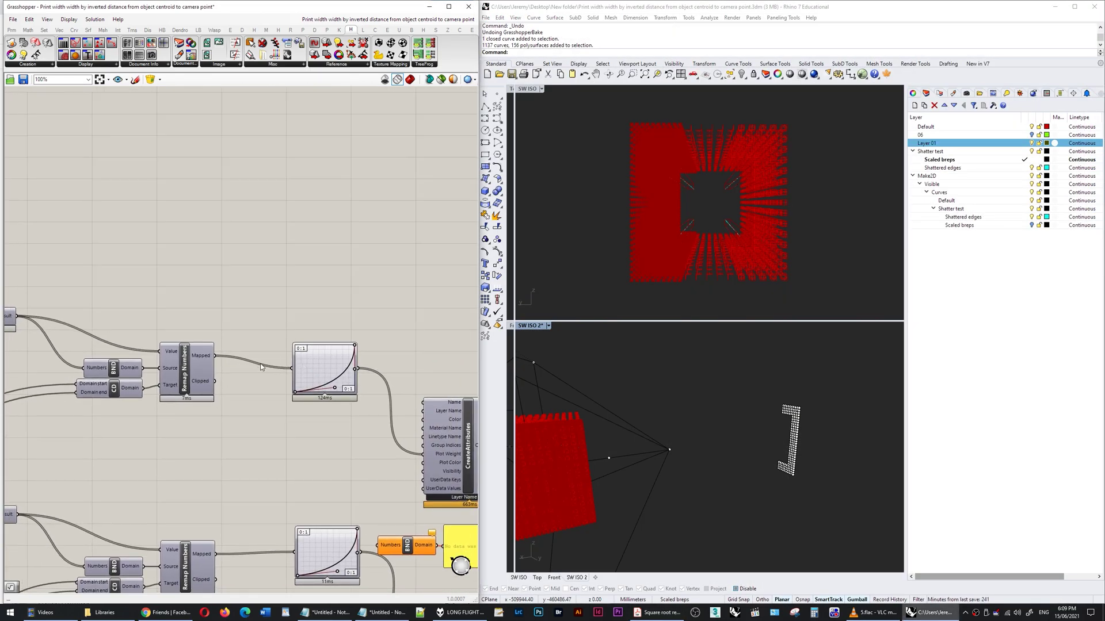
# Review the Remap Numbers inputs, the farthest and closest object print width sliders, and the graph mappers.
pyautogui.moveTo(161, 373); pyautogui.dragTo(333, 368, button='right')
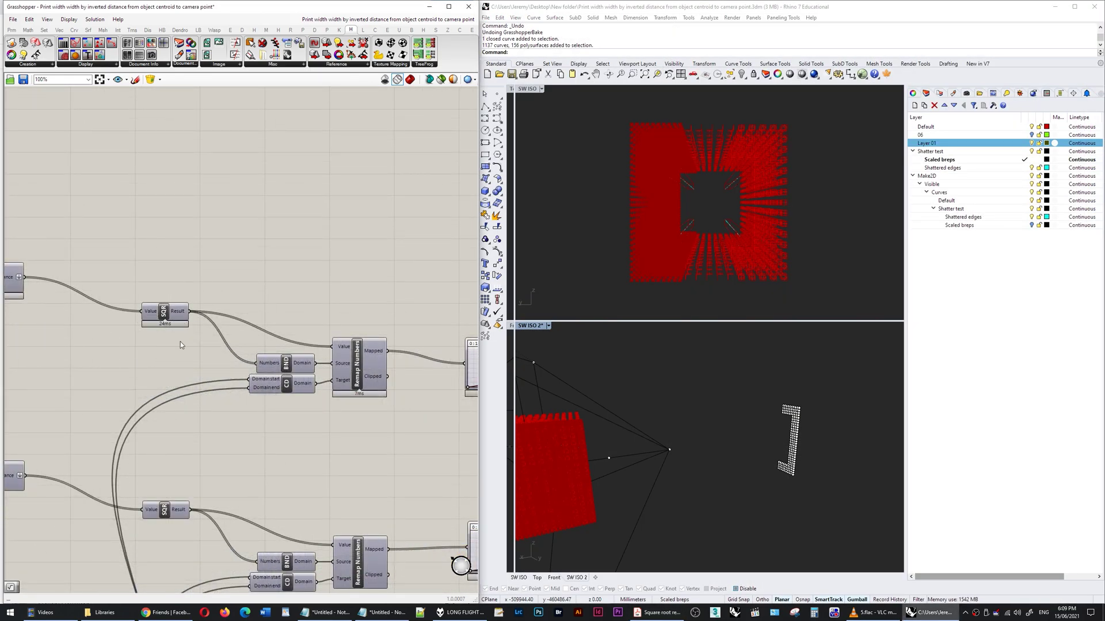
pyautogui.moveTo(252, 413); pyautogui.dragTo(292, 251, button='right')
pyautogui.moveTo(364, 148); pyautogui.dragTo(374, 148, button='right')
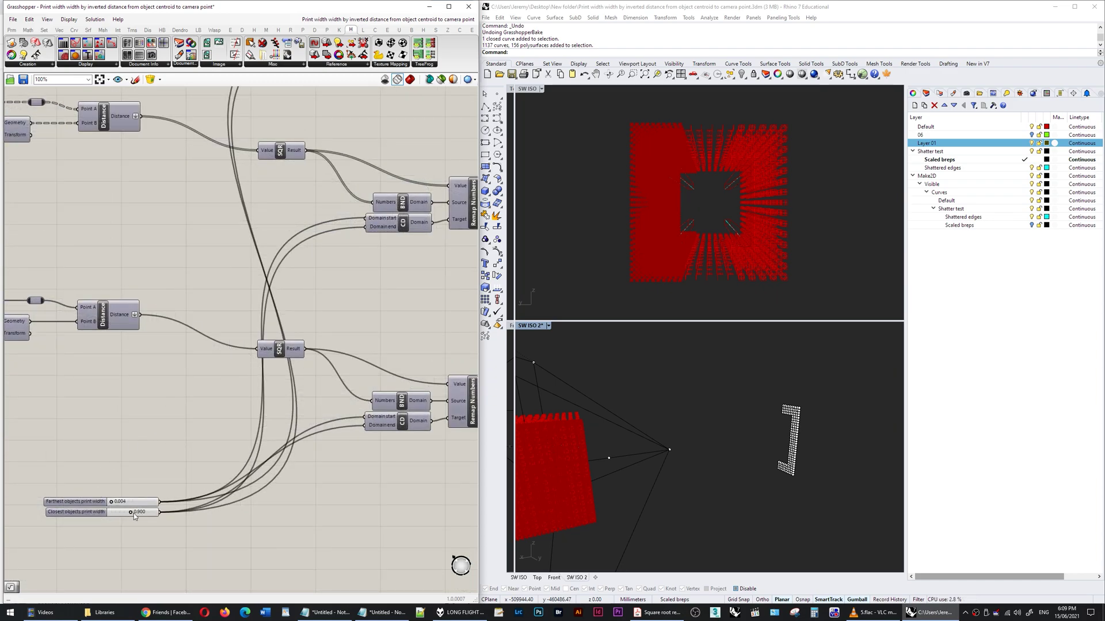
pyautogui.moveTo(338, 430); pyautogui.dragTo(133, 424, button='right')
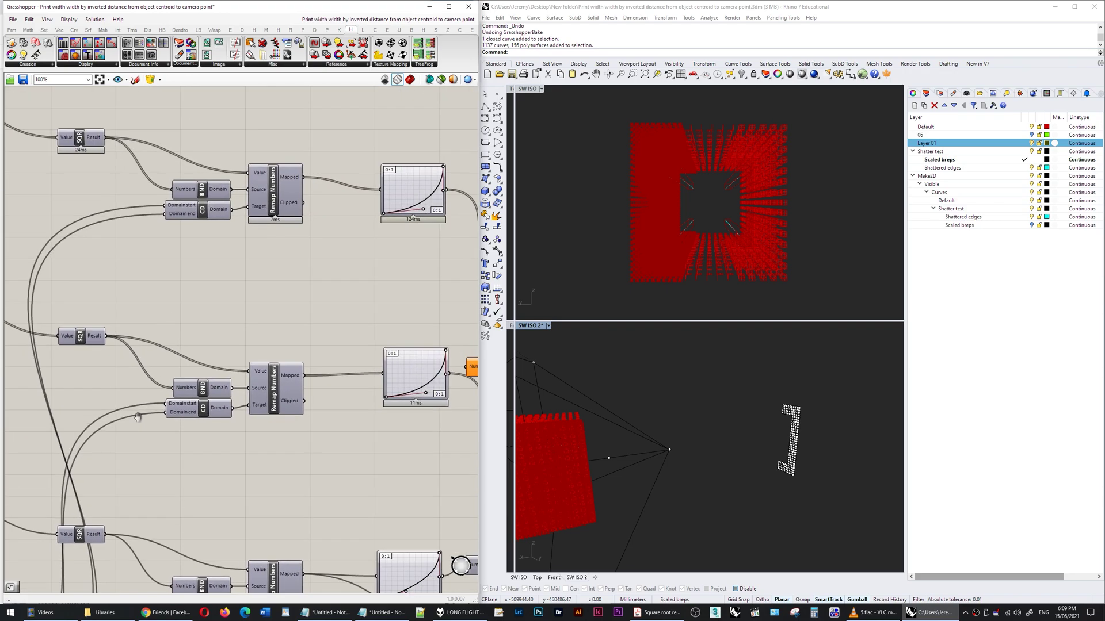
pyautogui.moveTo(338, 305); pyautogui.dragTo(264, 382, button='right')
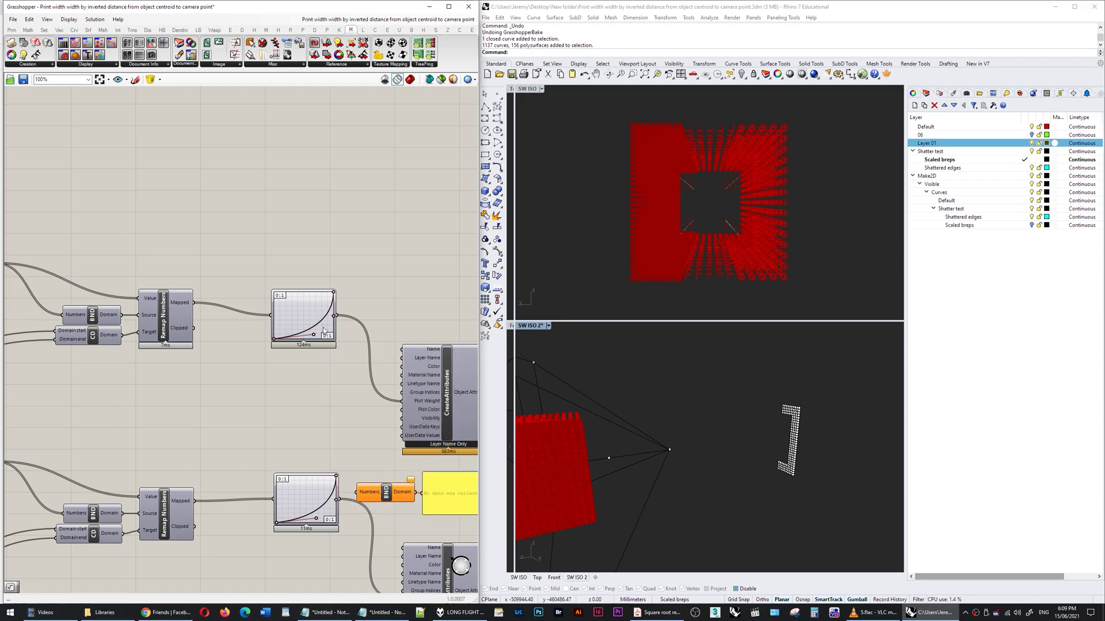
# Reshape the curve in the uppermost graph mapper by moving its end point, and check the line weights in the PDF drawing.
pyautogui.hotkey('alt', 'Tab')
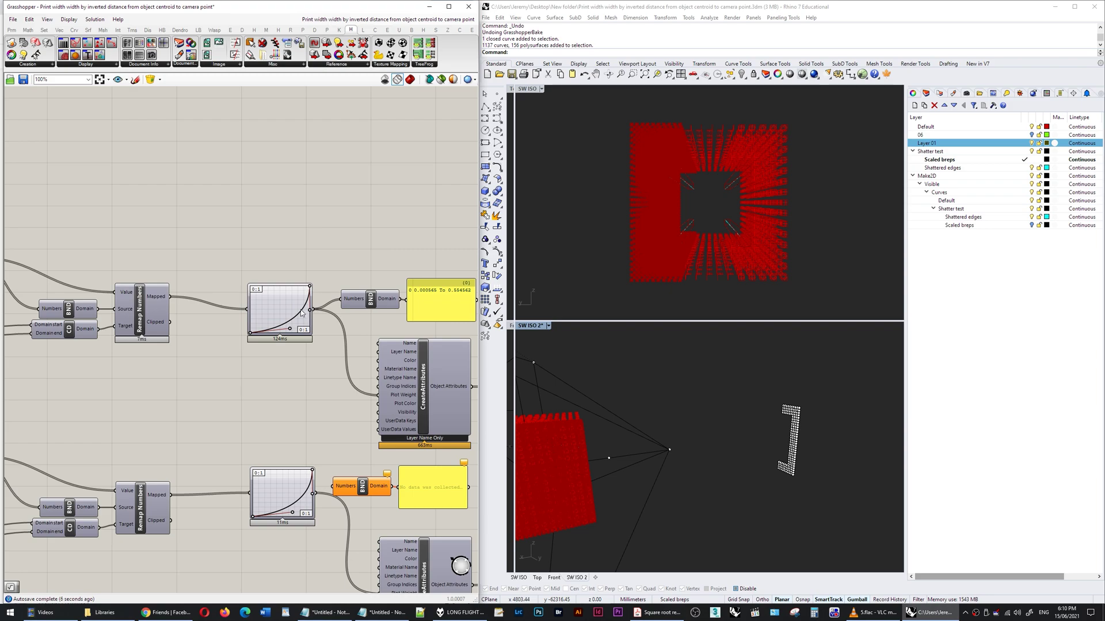
pyautogui.moveTo(301, 313); pyautogui.dragTo(299, 309)
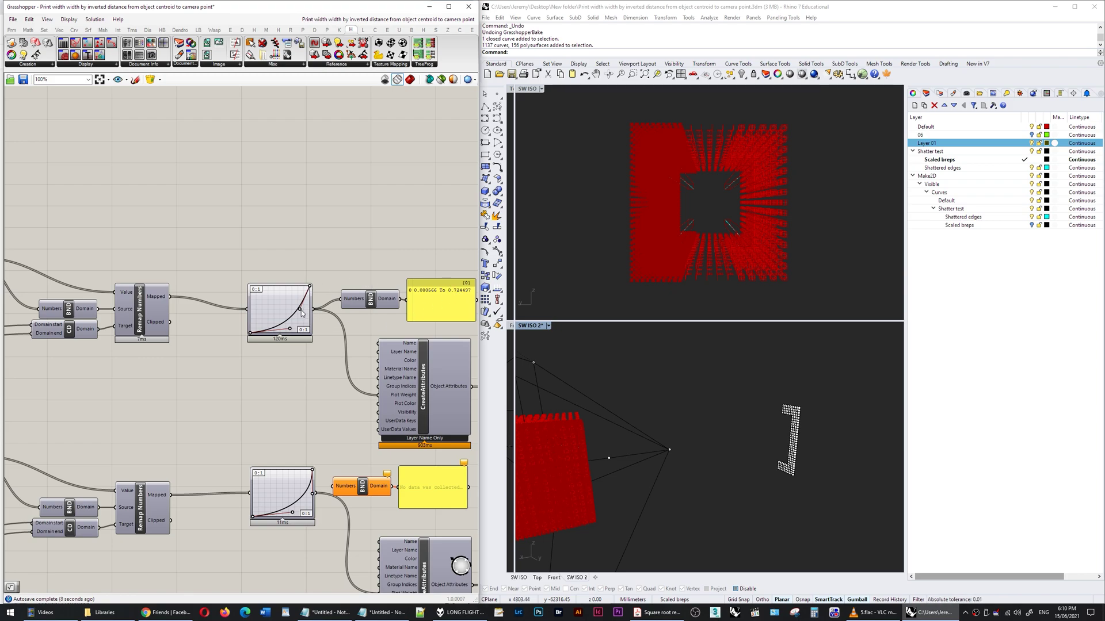
pyautogui.moveTo(299, 310); pyautogui.dragTo(314, 311)
pyautogui.moveTo(393, 258); pyautogui.dragTo(357, 259, button='right')
pyautogui.click(657, 612)
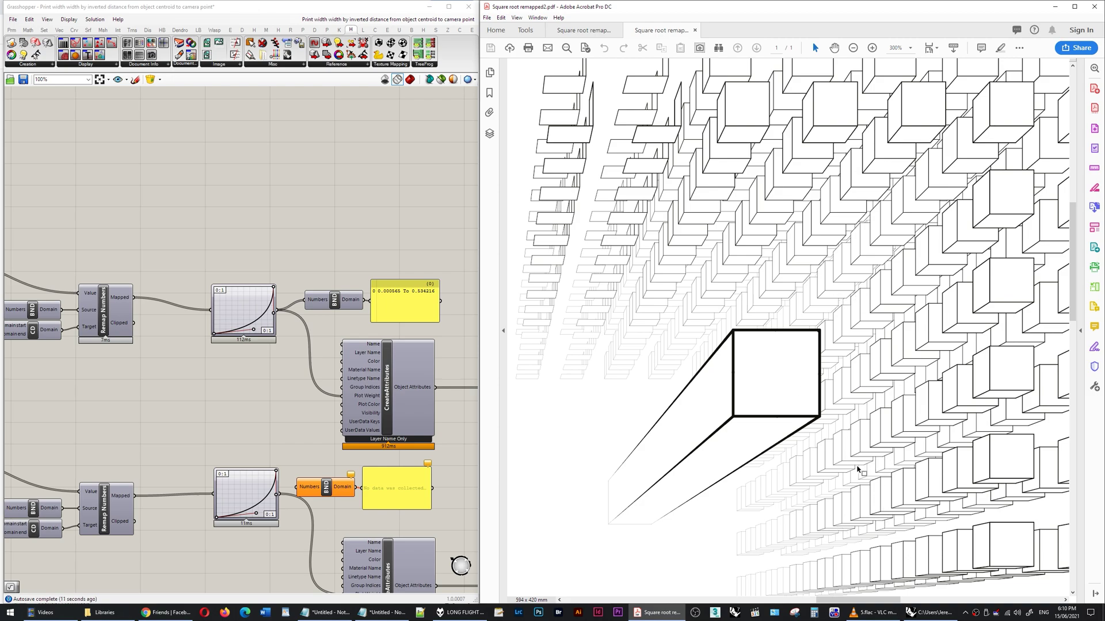
pyautogui.click(286, 218)
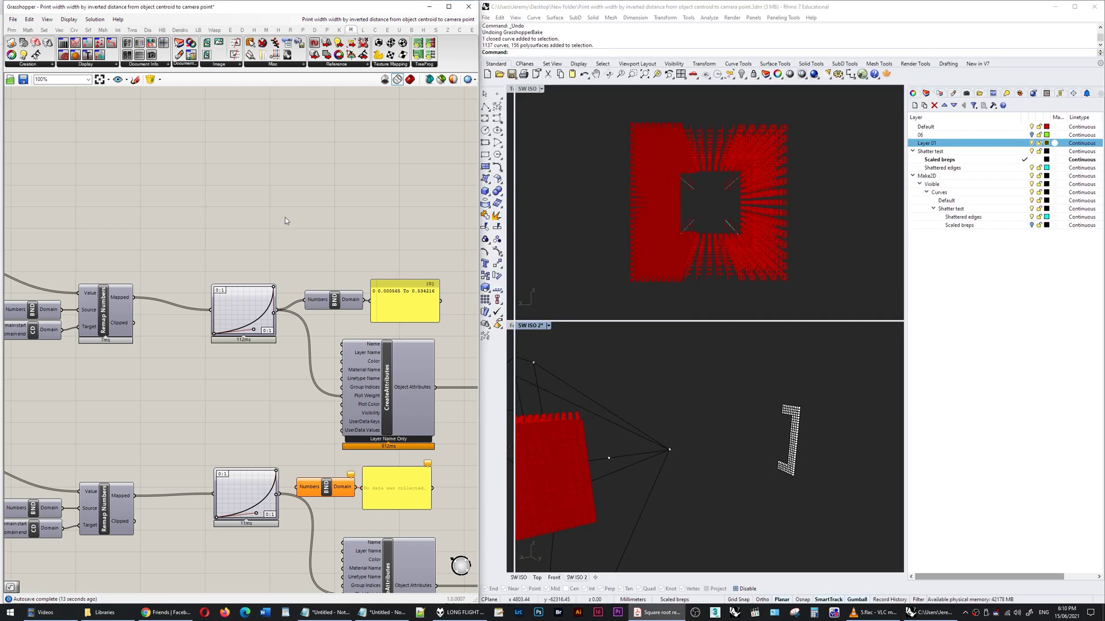
# Locate the source of the CreateAttributes component in the component toolbar.
pyautogui.moveTo(383, 397); pyautogui.dragTo(324, 396, button='right')
pyautogui.keyDown('ctrl'); pyautogui.keyDown('alt'); pyautogui.click(331, 378); pyautogui.keyUp('alt'); pyautogui.keyUp('ctrl')
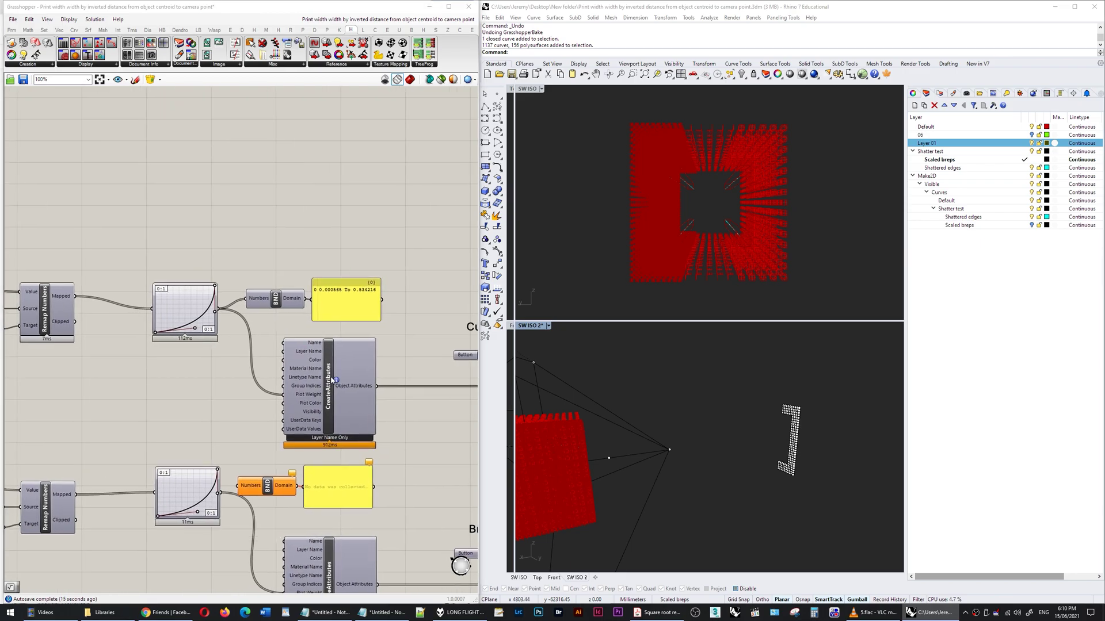
pyautogui.click(25, 64)
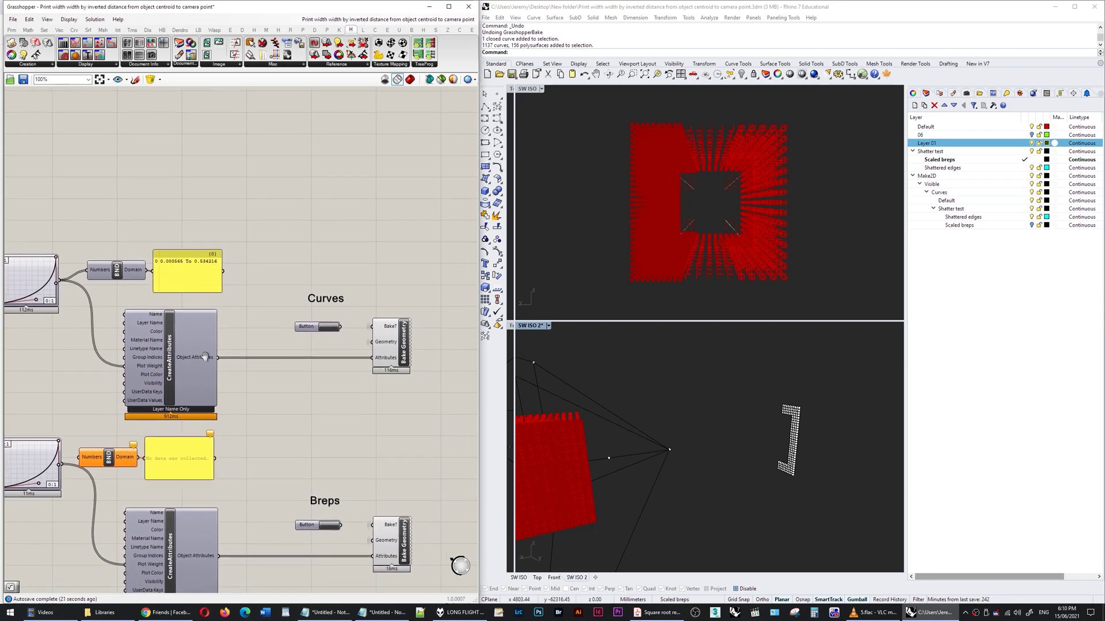
# Inspect the Bake Geometry component for curves and the button wired to its bake input.
pyautogui.moveTo(204, 357); pyautogui.dragTo(197, 356, button='right')
pyautogui.click(385, 340)
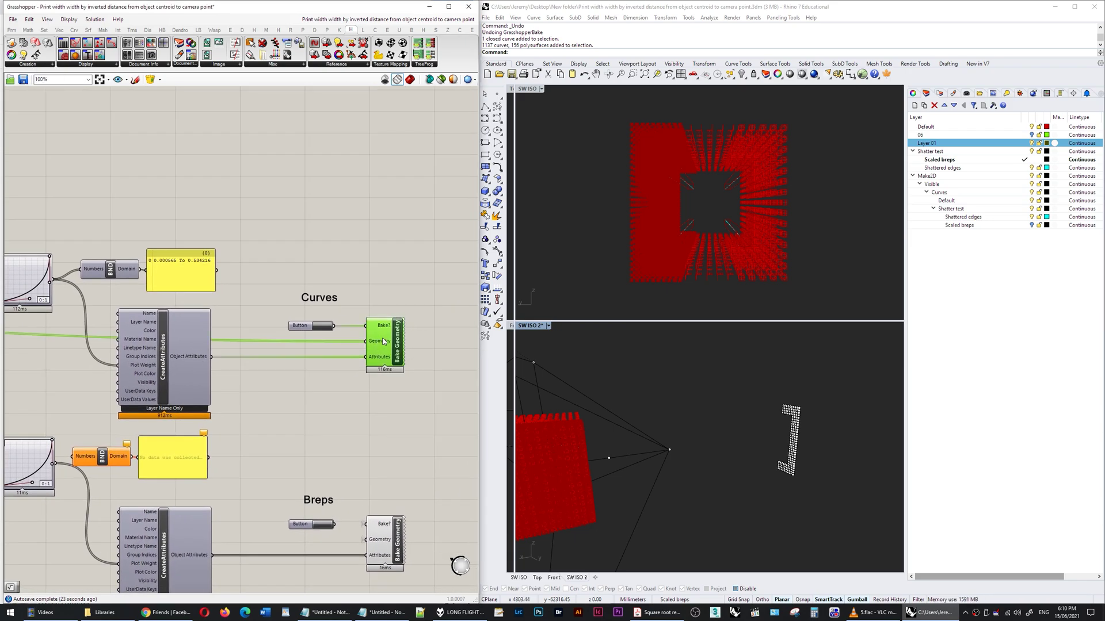
pyautogui.click(321, 326)
pyautogui.click(573, 192)
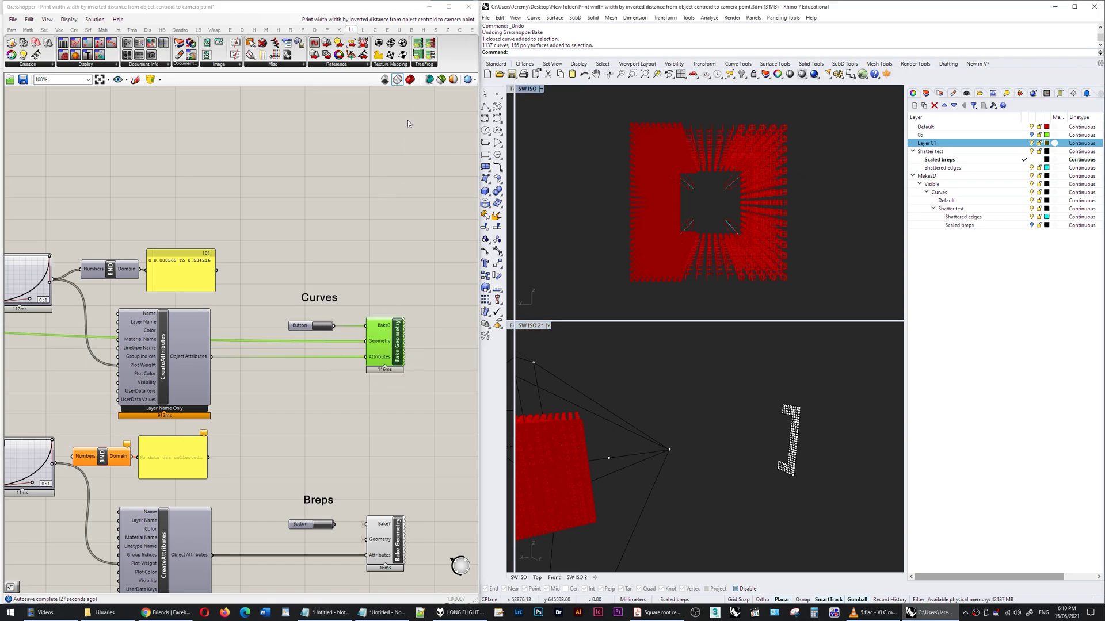
# Turn off the Grasshopper geometry preview and isolate the four elongated boxes in the SW ISO view.
pyautogui.click(385, 79)
pyautogui.click(647, 129)
pyautogui.click(673, 105)
pyautogui.click(645, 125)
pyautogui.press('Return')
pyautogui.click(912, 94)
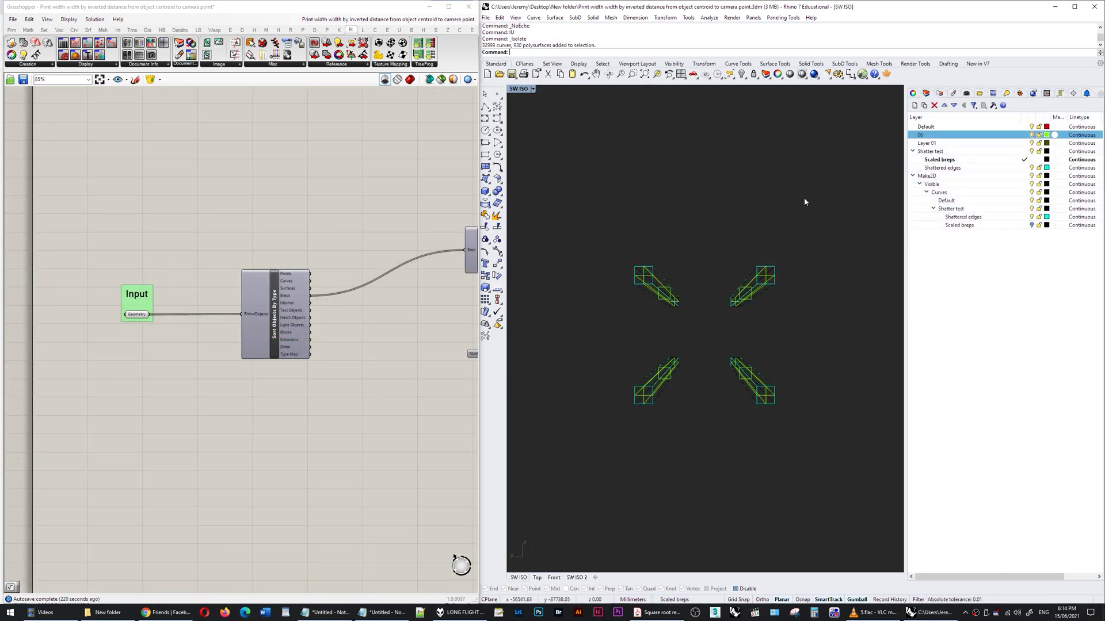
# Check the isolated boxes in the model and compare them with the line weights of the same boxes in the PDF drawing.
pyautogui.moveTo(825, 183); pyautogui.dragTo(554, 469)
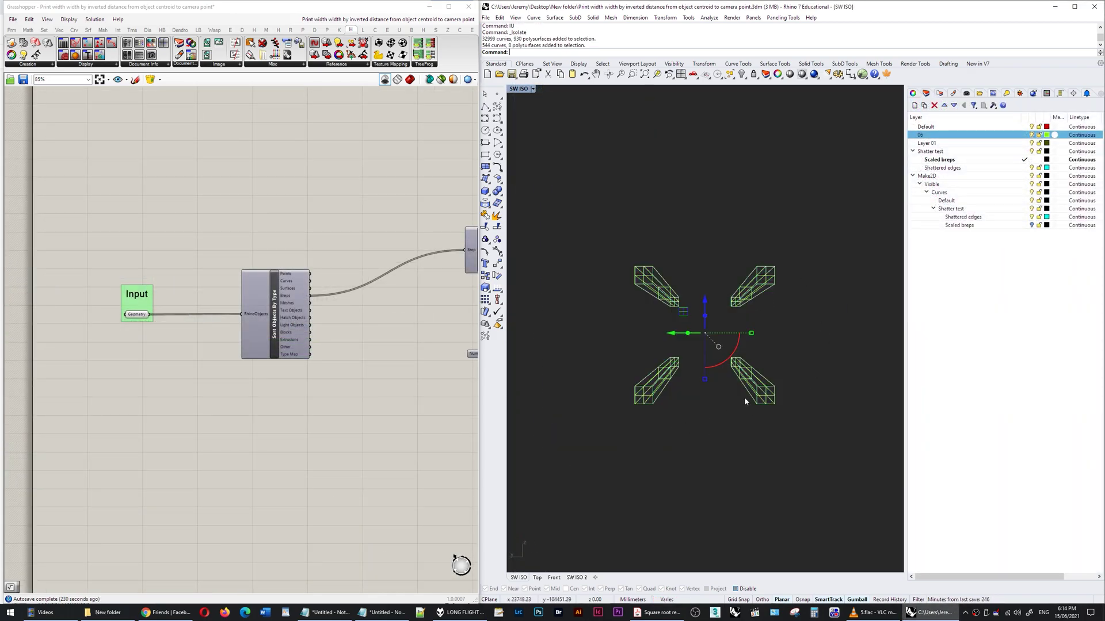
pyautogui.press('Escape')
pyautogui.click(662, 612)
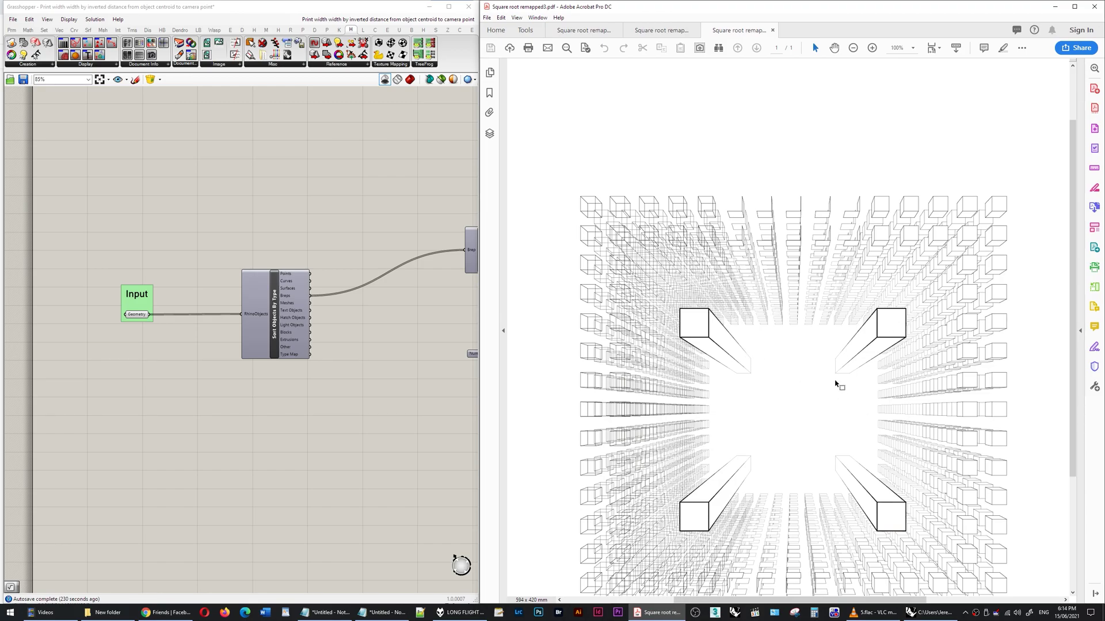
pyautogui.keyDown('ctrl'); pyautogui.scroll(4, 886, 367); pyautogui.keyUp('ctrl')
pyautogui.keyDown('ctrl'); pyautogui.scroll(1, 771, 395); pyautogui.keyUp('ctrl')
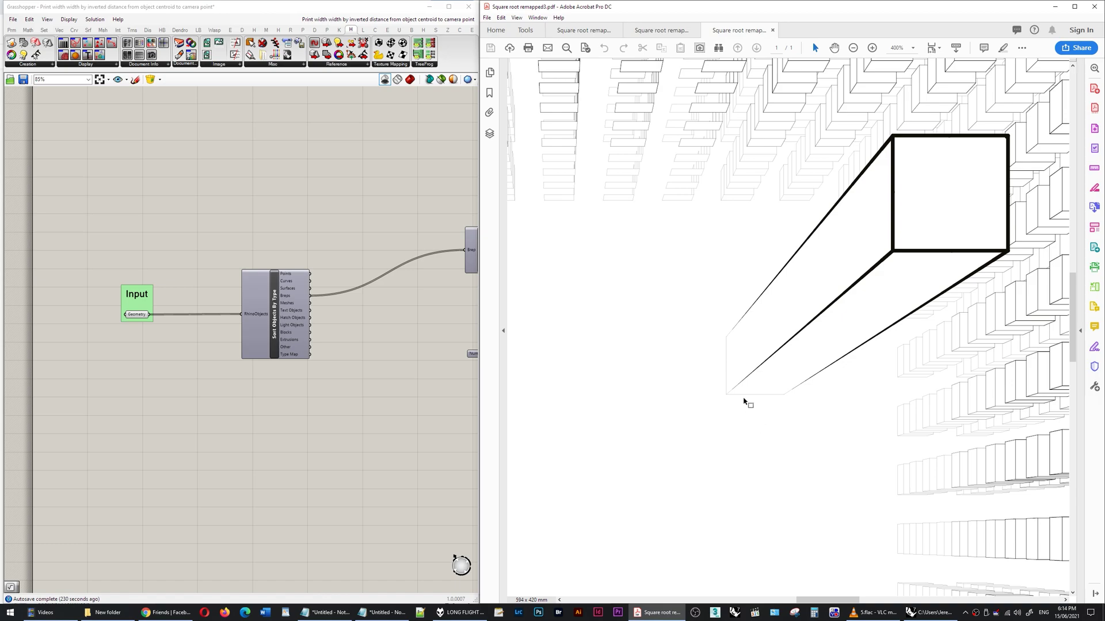
pyautogui.keyDown('ctrl'); pyautogui.scroll(-4, 743, 397); pyautogui.keyUp('ctrl')
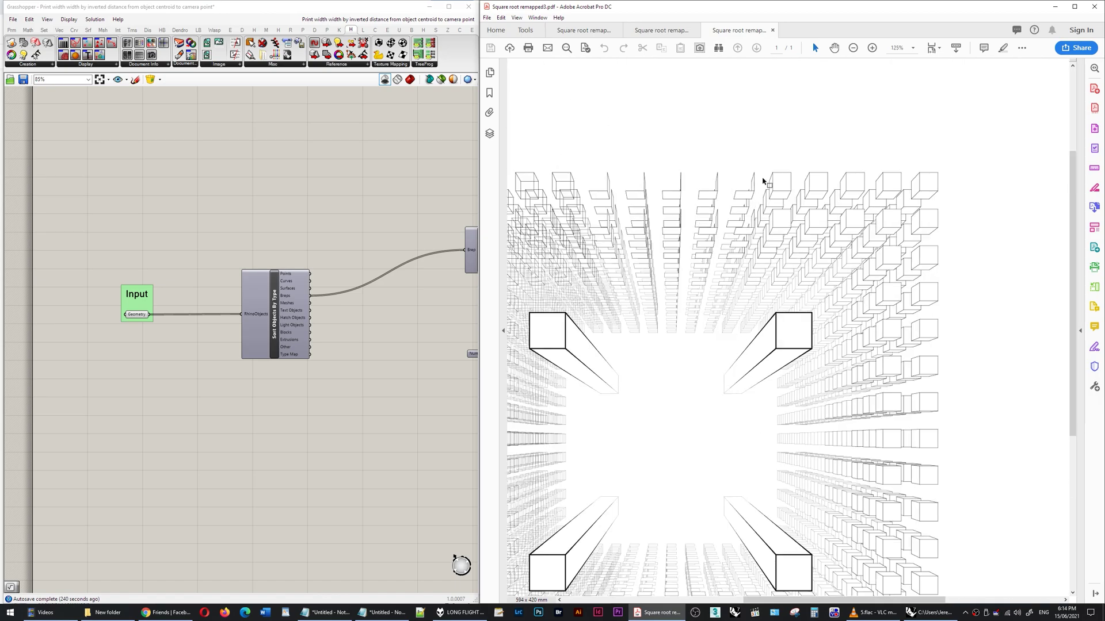
pyautogui.keyDown('ctrl'); pyautogui.scroll(-1, 770, 173); pyautogui.keyUp('ctrl')
pyautogui.keyDown('ctrl'); pyautogui.scroll(1, 629, 377); pyautogui.keyUp('ctrl')
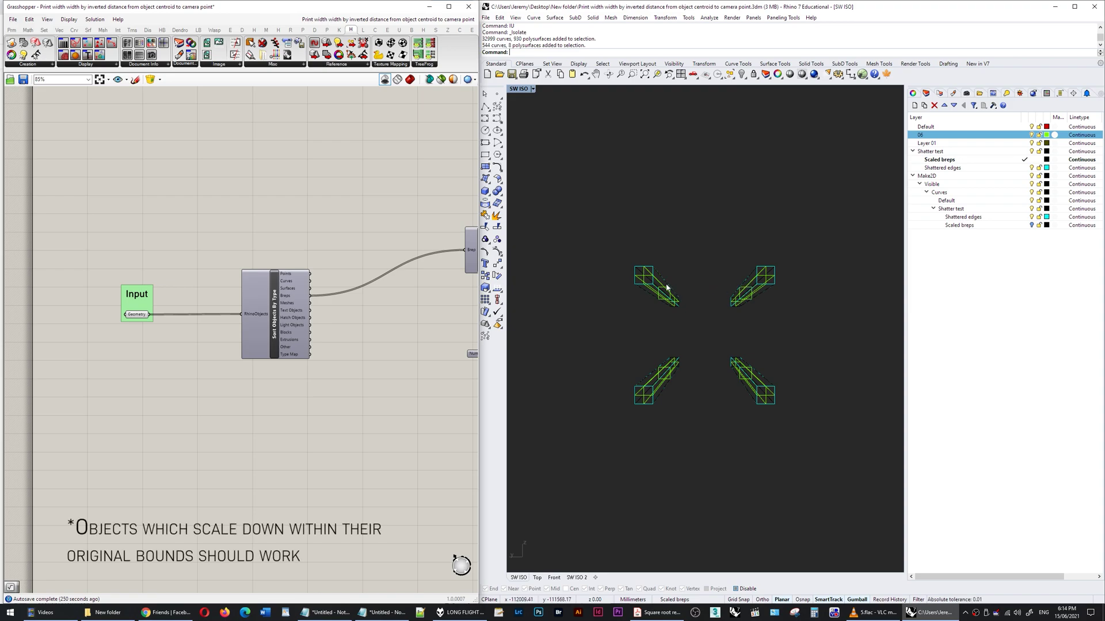
# Show the saved named views, select the four box polysurfaces and check them against the Input Geometry parameter.
pyautogui.write('nv')
pyautogui.press('Return')
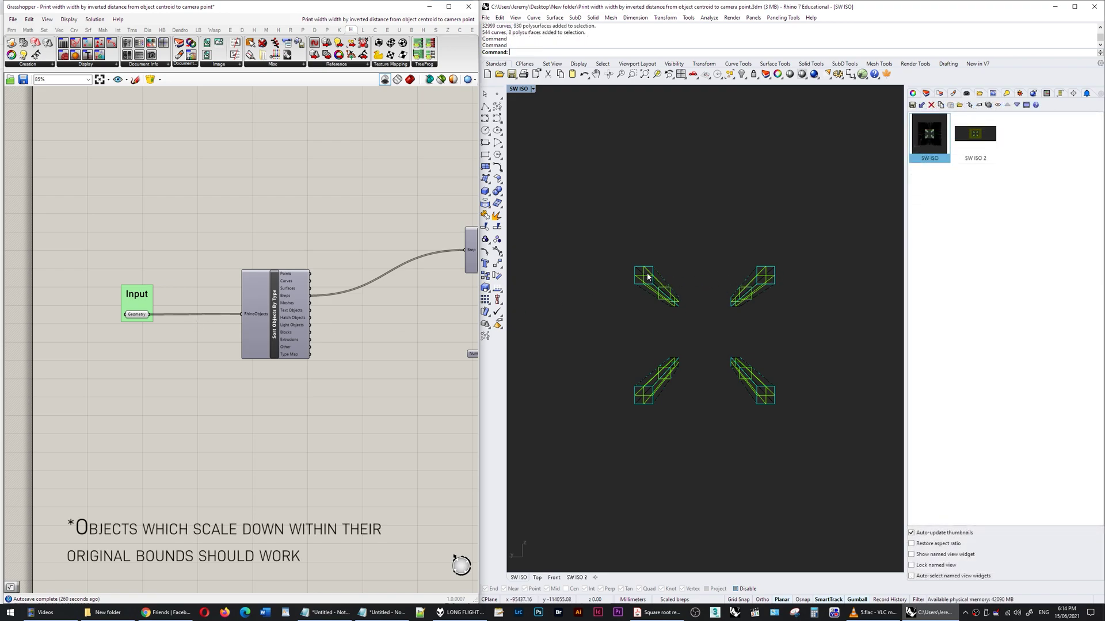
pyautogui.click(648, 275)
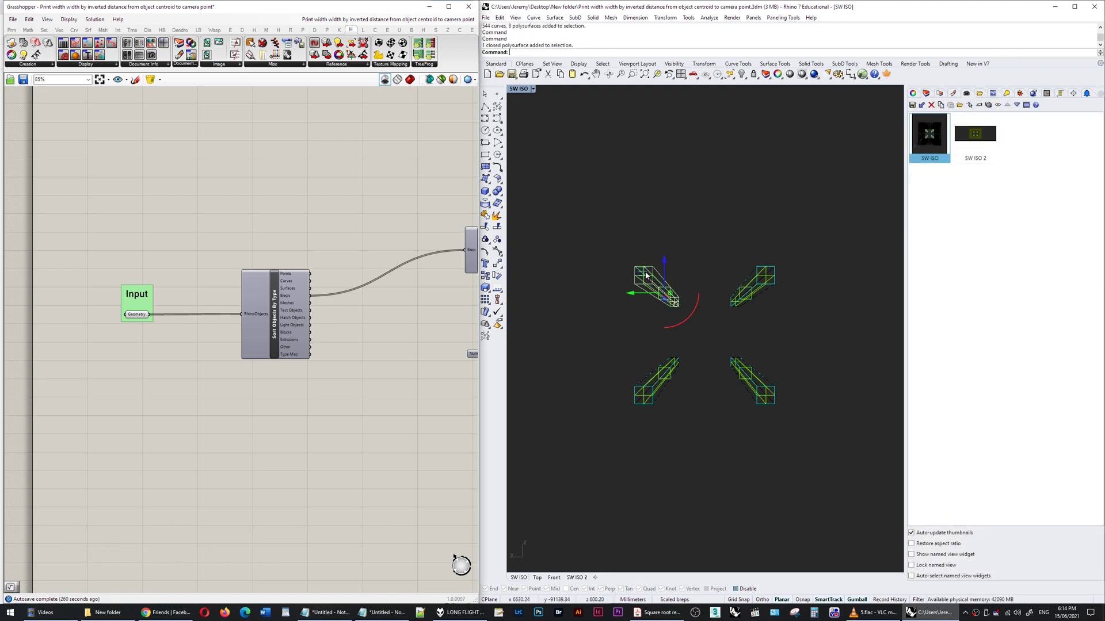
pyautogui.click(689, 202)
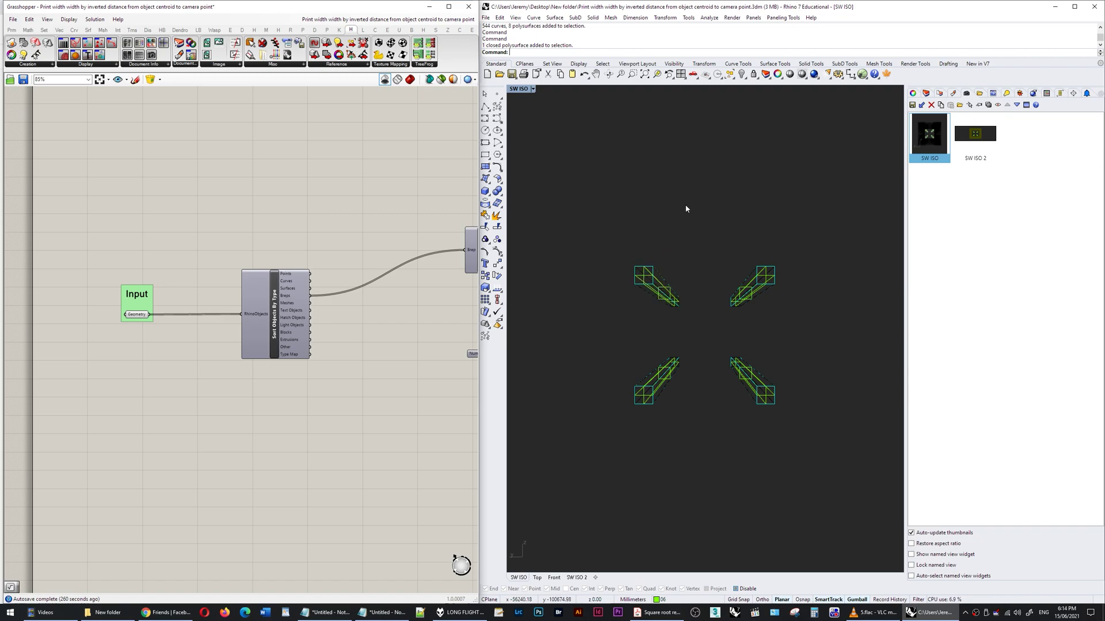
pyautogui.click(644, 273)
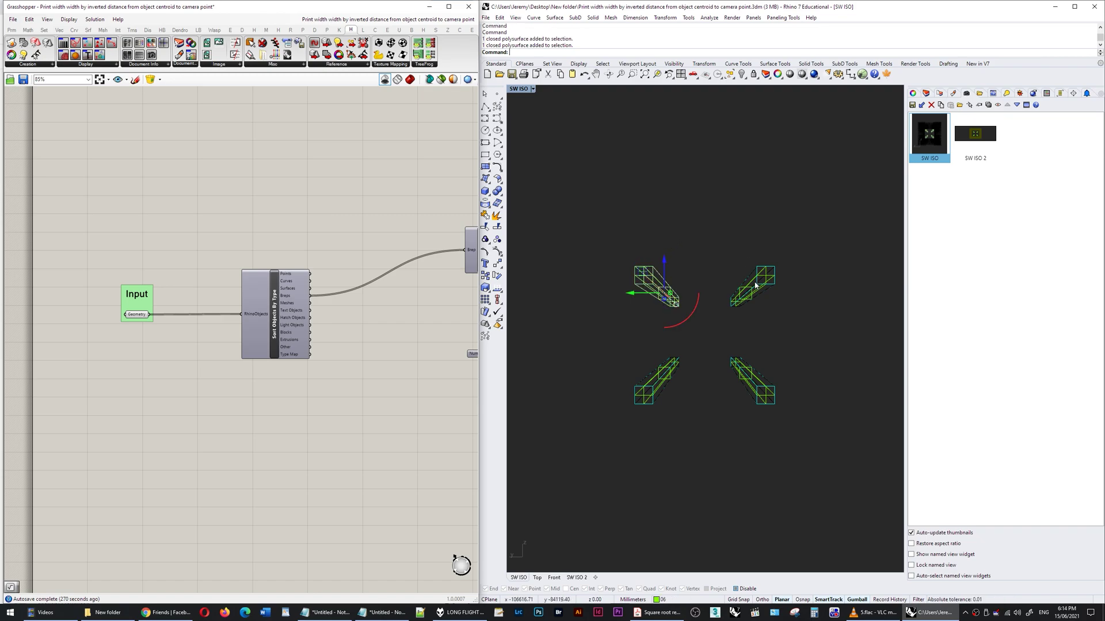
pyautogui.hotkey('ctrl', 'a')
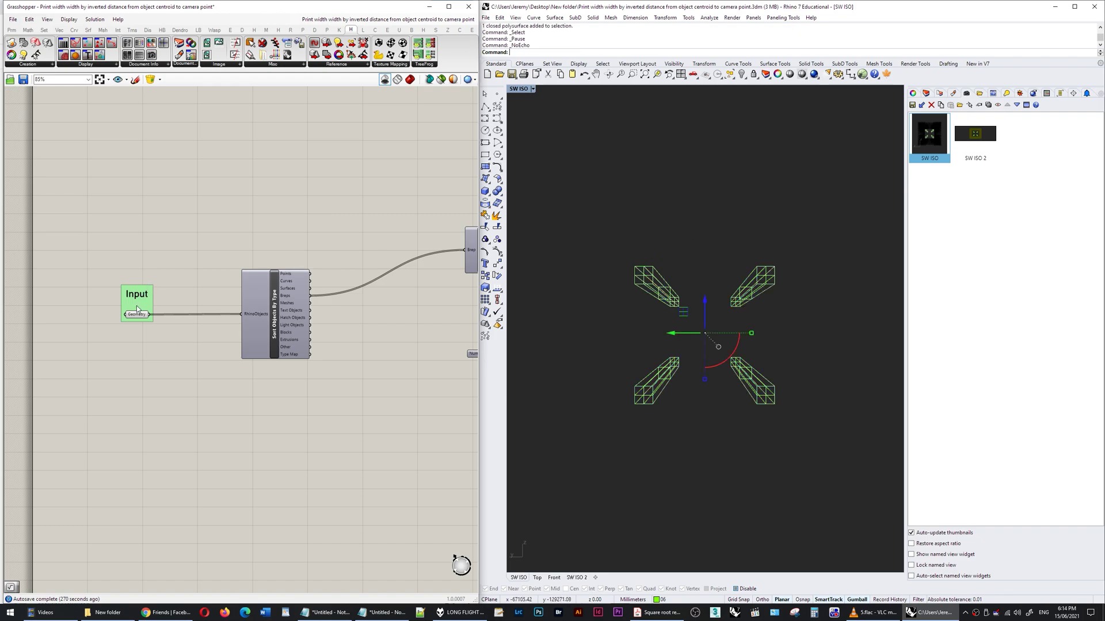
pyautogui.moveTo(140, 316)
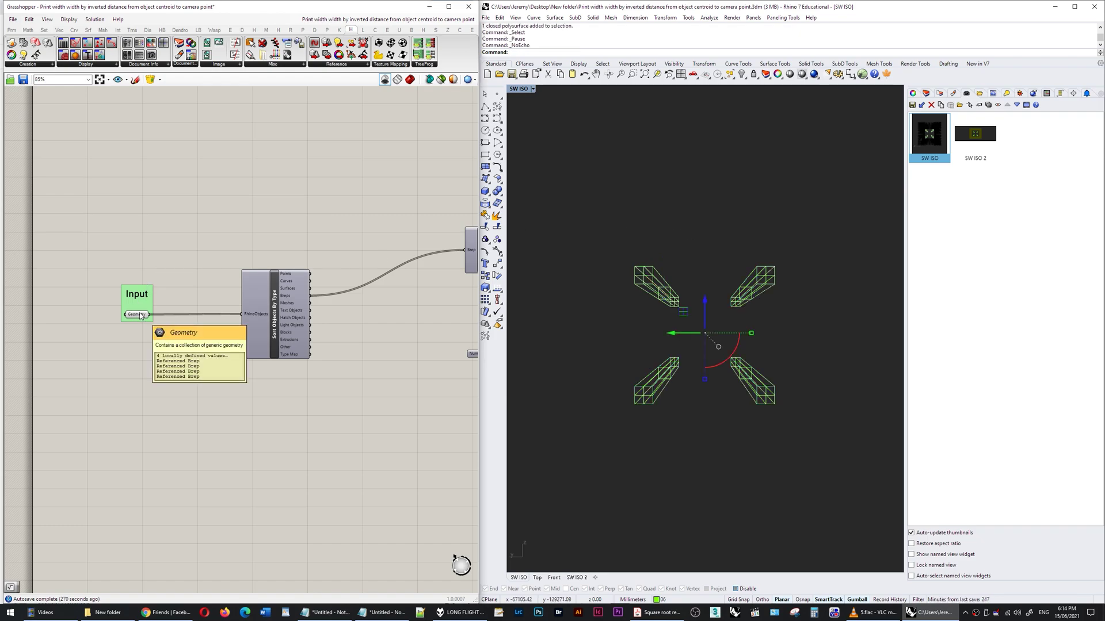
# Examine how Sort Objects By Type feeds Deconstruct Brep, and check the box edges in the PDF drawing.
pyautogui.moveTo(355, 335); pyautogui.dragTo(235, 347, button='right')
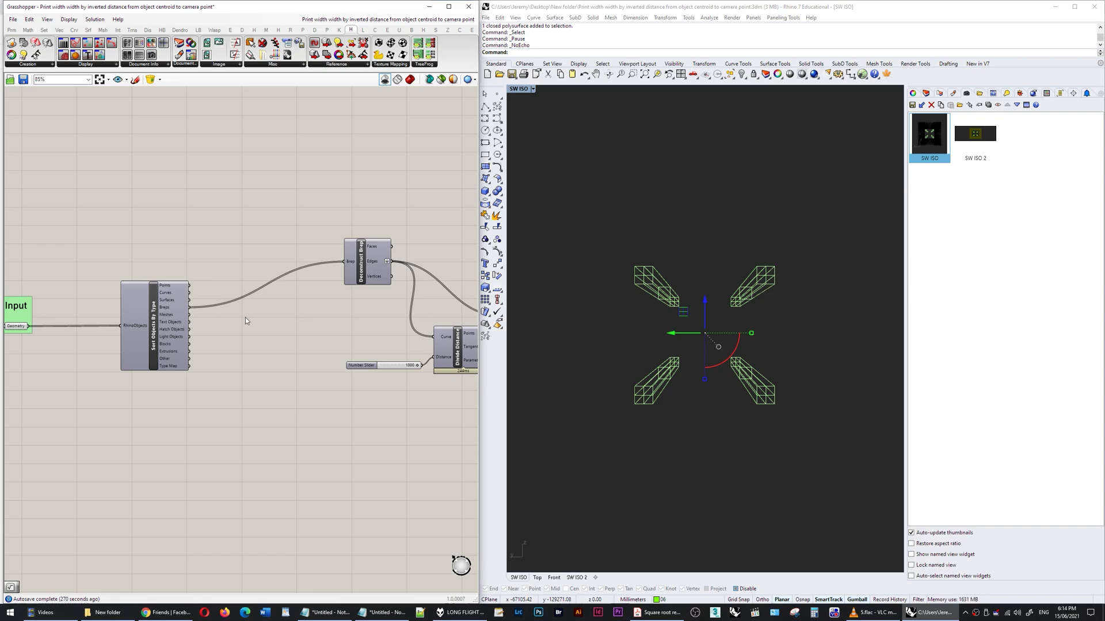
pyautogui.moveTo(324, 319); pyautogui.dragTo(196, 342, button='right')
pyautogui.moveTo(246, 286)
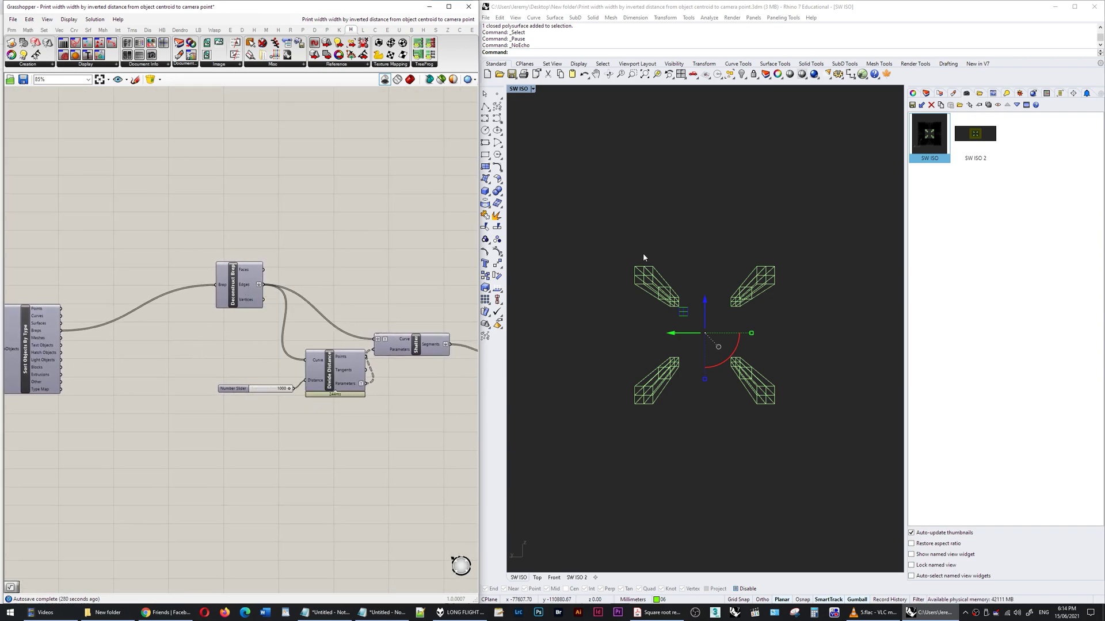
pyautogui.click(671, 249)
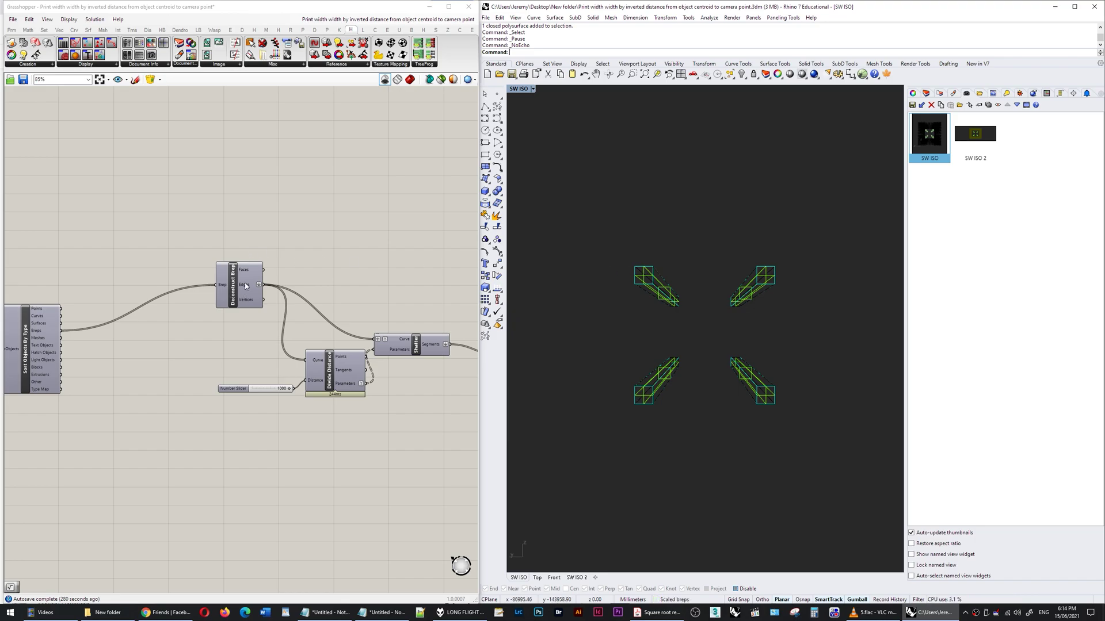
pyautogui.click(656, 613)
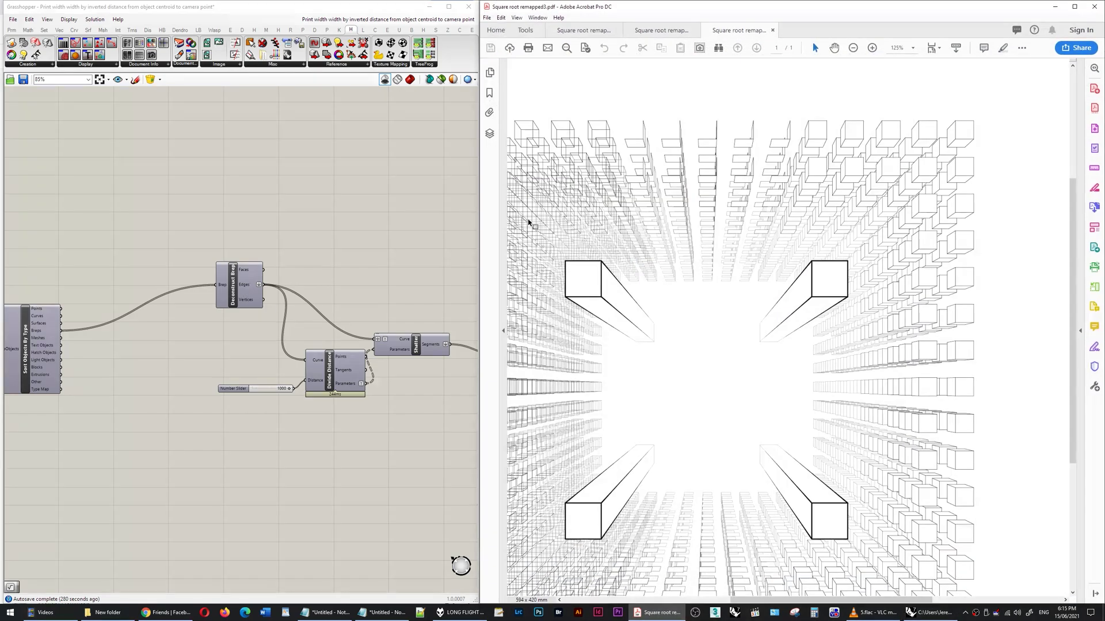
pyautogui.click(663, 618)
# Move the Divide Distance component and its 1000 number slider up, level with the Shatter component.
pyautogui.moveTo(343, 259); pyautogui.dragTo(229, 256, button='right')
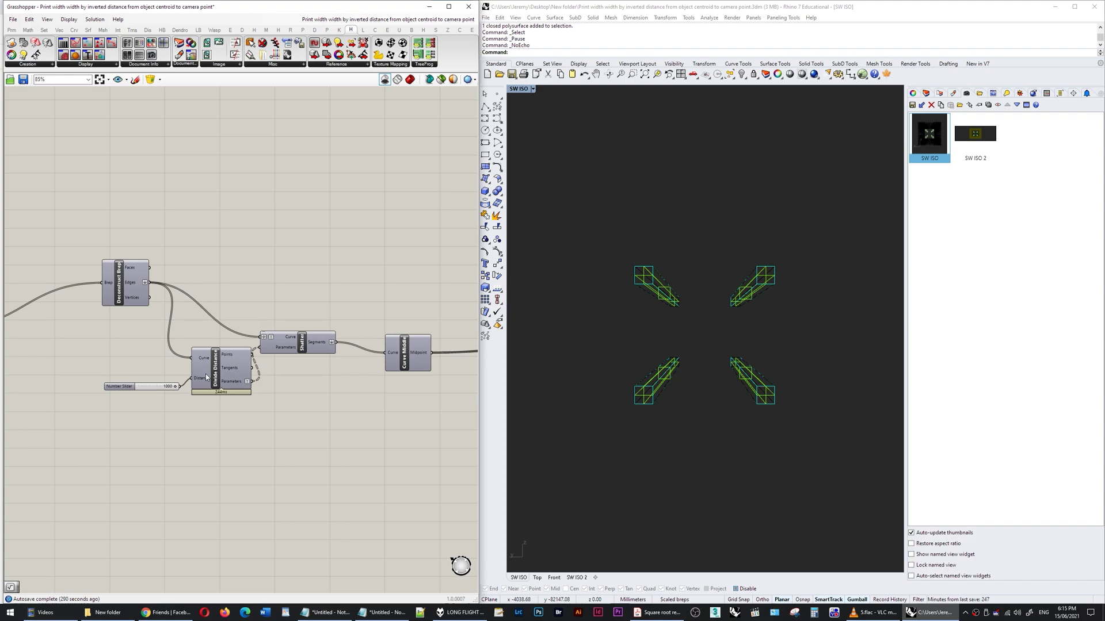
pyautogui.moveTo(216, 387); pyautogui.dragTo(207, 365)
pyautogui.click(125, 387)
pyautogui.moveTo(126, 388); pyautogui.dragTo(122, 358)
# Examine the Divide Distance parameters and the curve input and segments output of the Shatter component.
pyautogui.moveTo(220, 359)
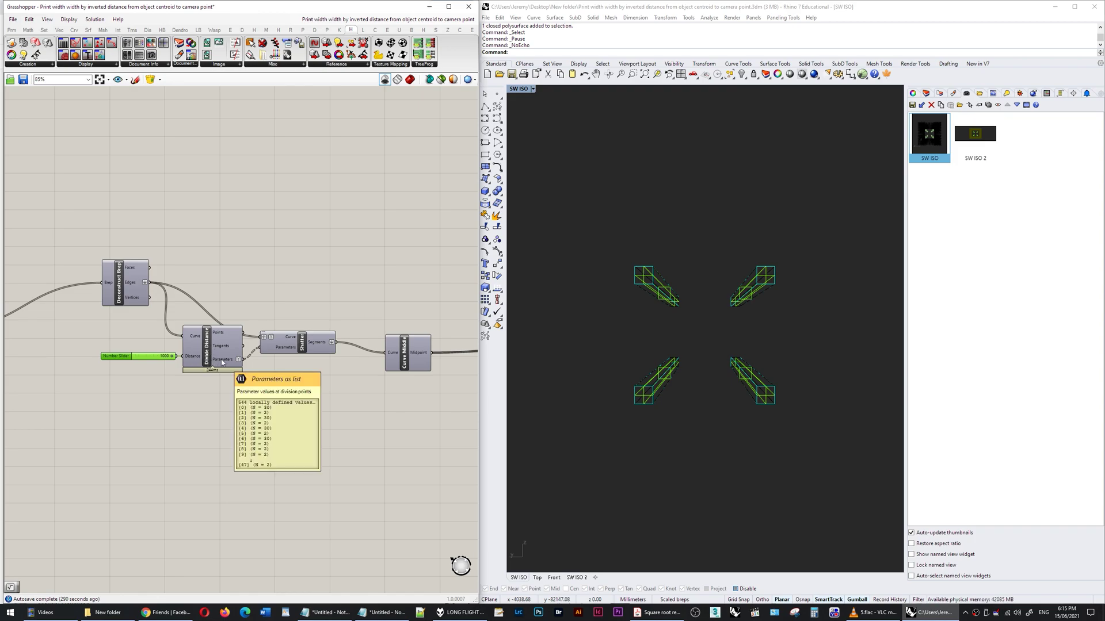
pyautogui.scroll(3, 221, 359)
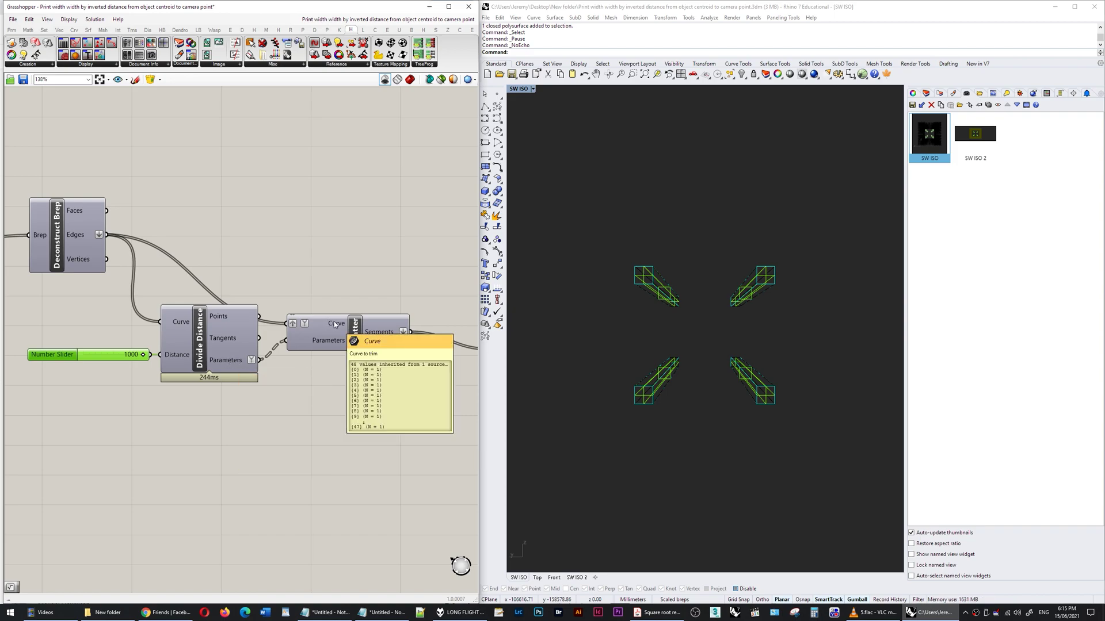
pyautogui.click(355, 330)
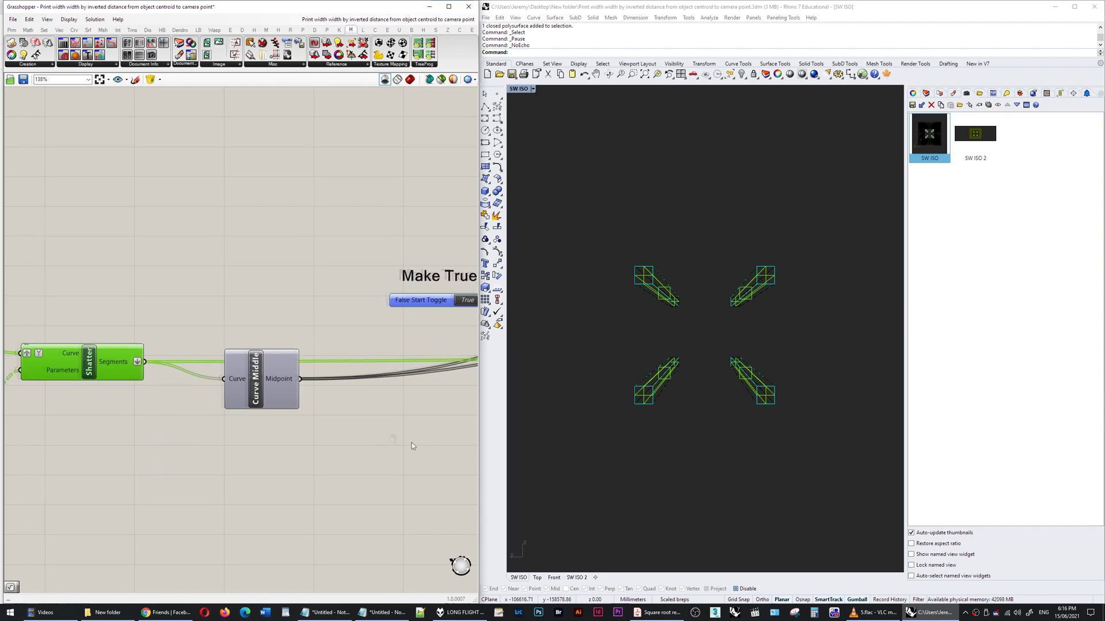
pyautogui.moveTo(413, 443); pyautogui.dragTo(271, 443, button='right')
pyautogui.scroll(-2, 243, 408)
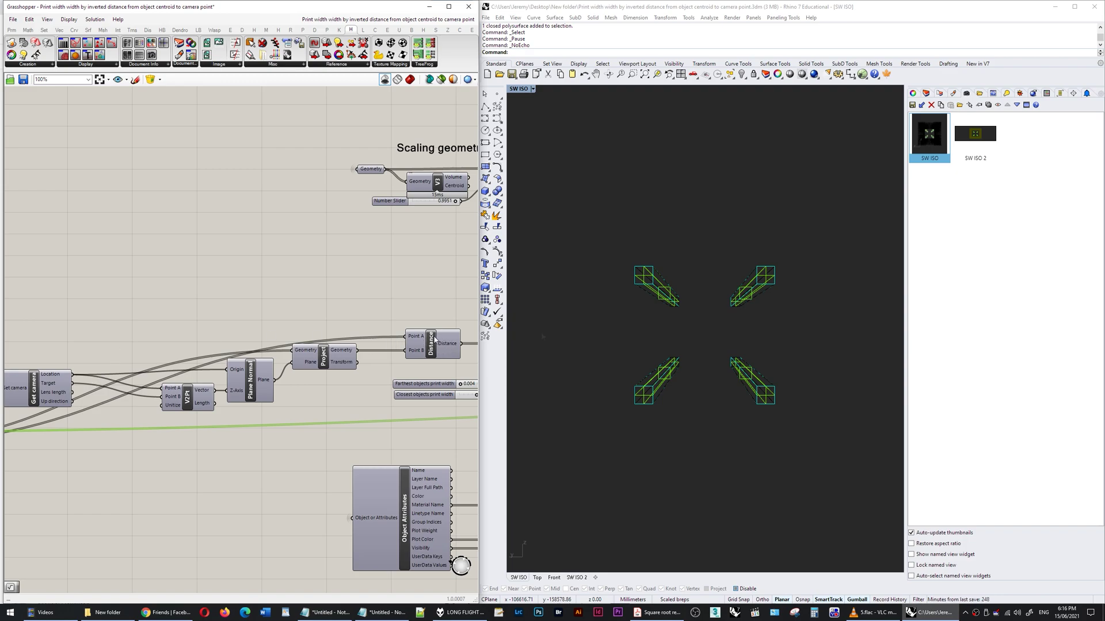
# Trace the Distance component back to Curve Middle, select Curve Middle and turn the geometry preview back on.
pyautogui.click(444, 343)
pyautogui.moveTo(322, 365); pyautogui.dragTo(466, 305, button='right')
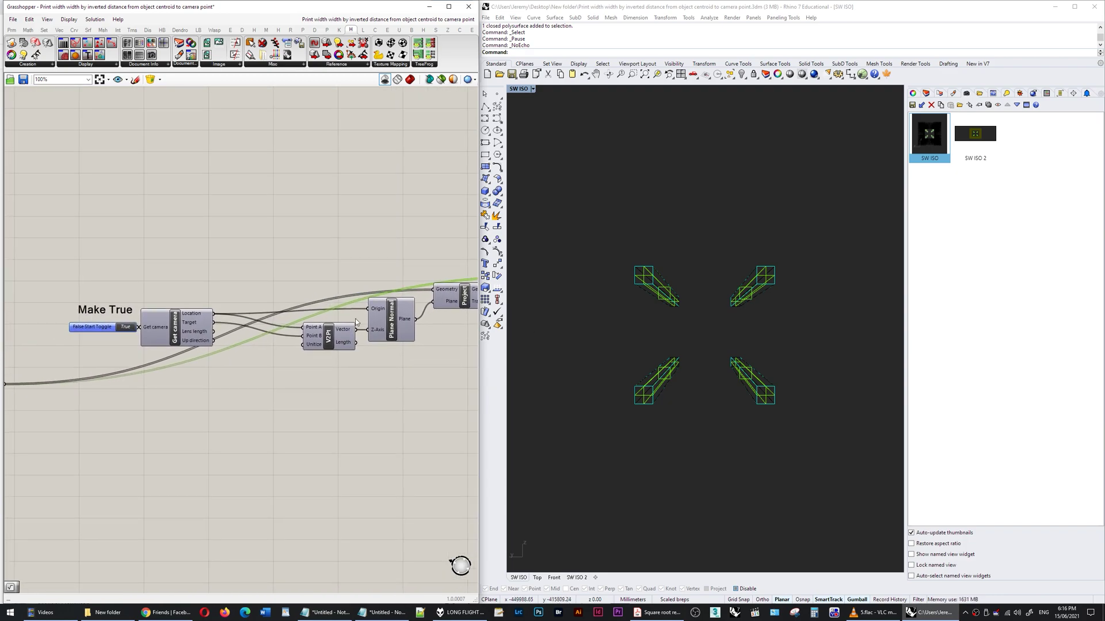
pyautogui.moveTo(60, 396); pyautogui.dragTo(228, 371, button='right')
pyautogui.click(153, 364)
pyautogui.middleClick(154, 359)
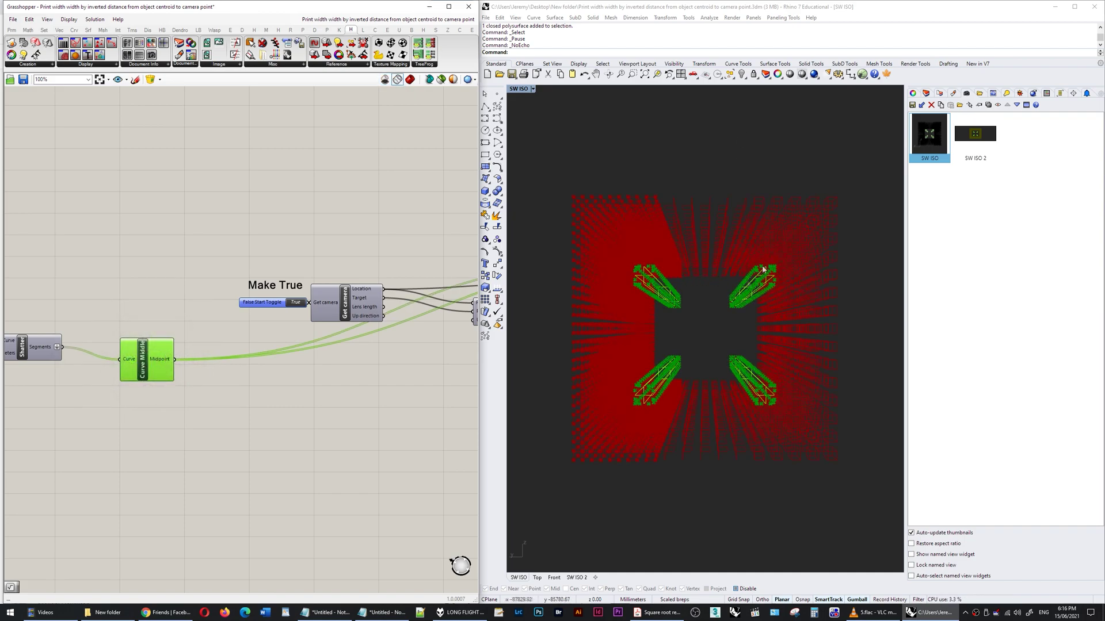
# Examine the chain from Get camera through Project, Distance and square root to Remap Numbers, including the print width sliders and graph mapper.
pyautogui.moveTo(402, 384); pyautogui.dragTo(295, 410, button='right')
pyautogui.scroll(-1, 334, 371)
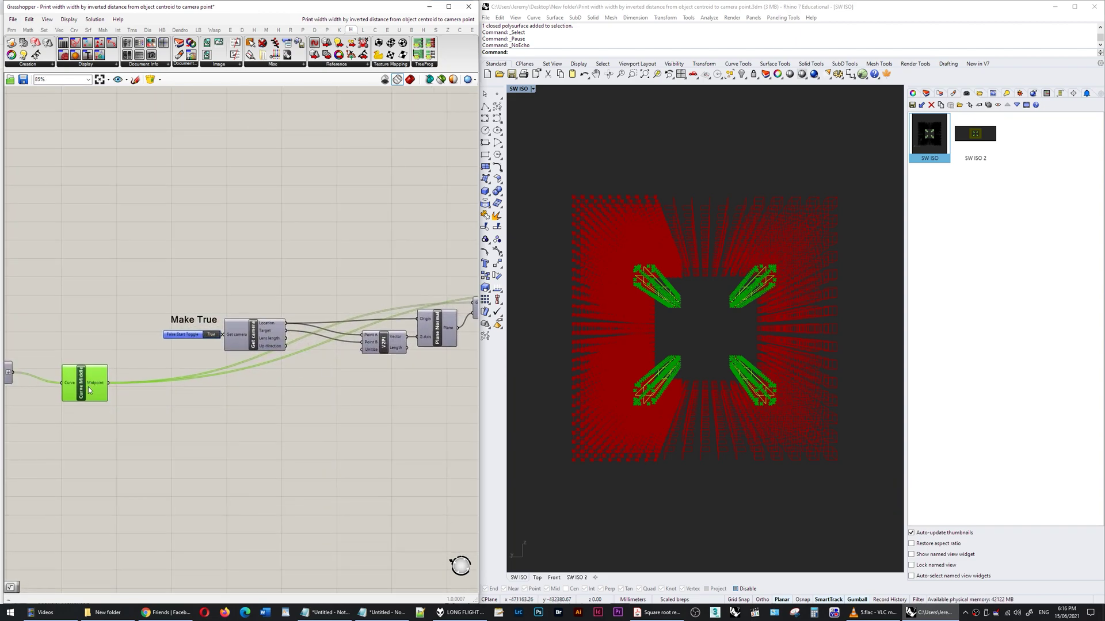
pyautogui.moveTo(299, 412); pyautogui.dragTo(203, 406, button='right')
pyautogui.moveTo(425, 292)
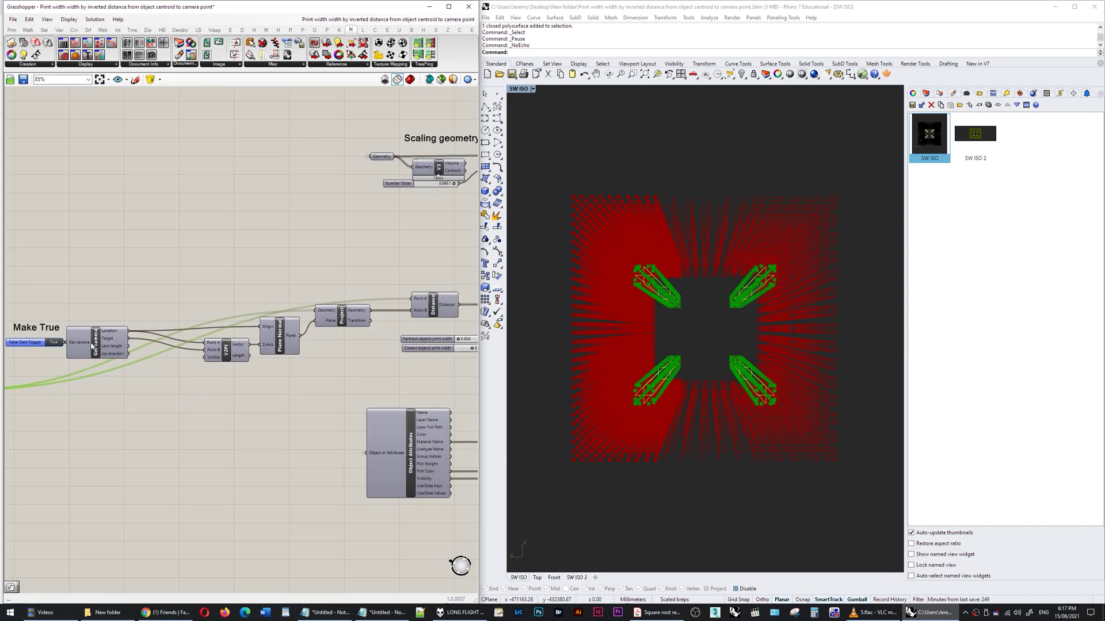
pyautogui.moveTo(253, 377); pyautogui.dragTo(125, 367, button='right')
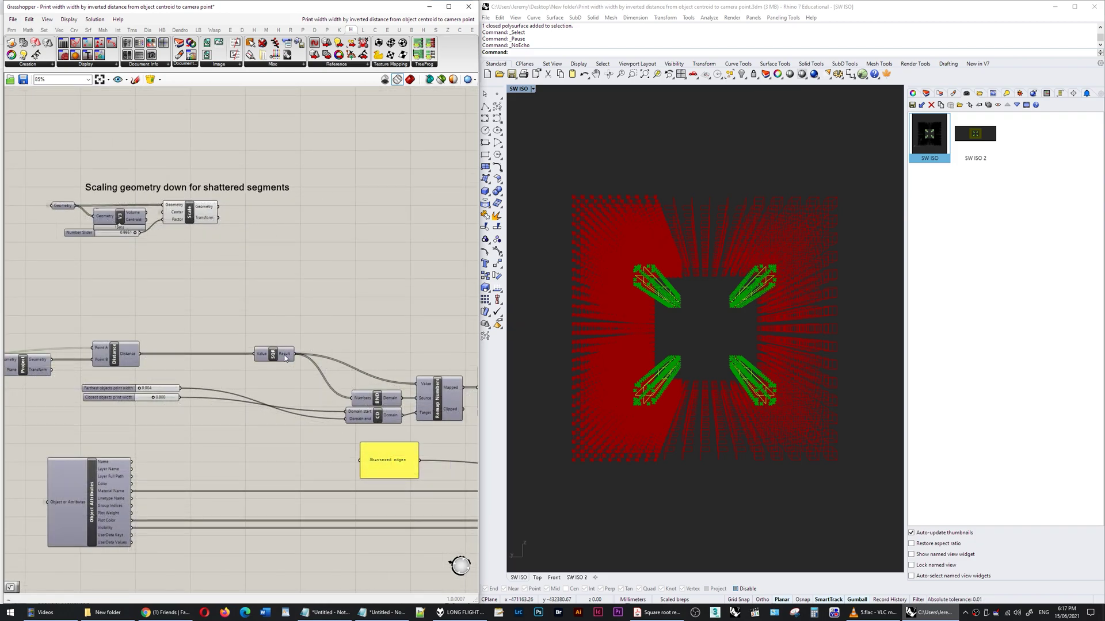
pyautogui.moveTo(363, 413); pyautogui.dragTo(224, 405, button='right')
pyautogui.moveTo(255, 393)
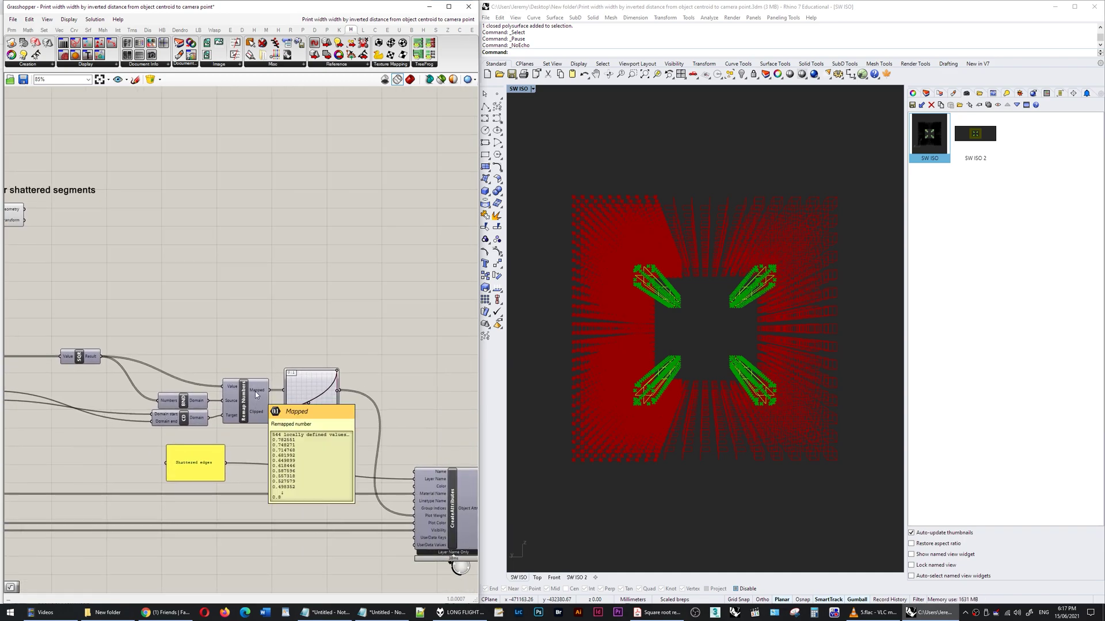
pyautogui.moveTo(172, 424); pyautogui.dragTo(387, 404, button='right')
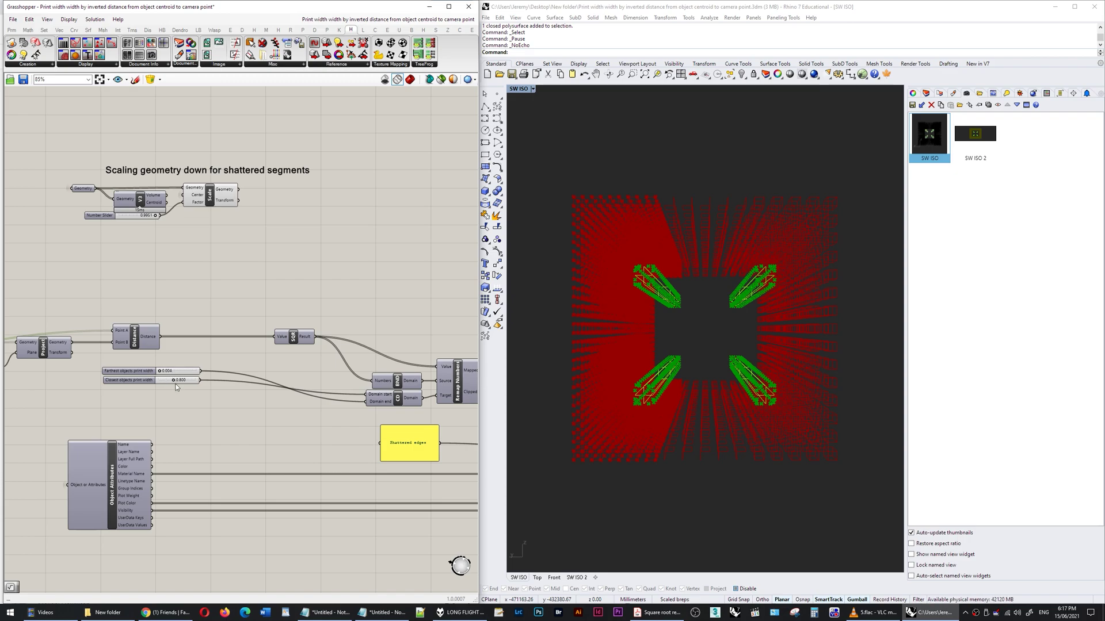
pyautogui.moveTo(357, 444); pyautogui.dragTo(171, 454, button='right')
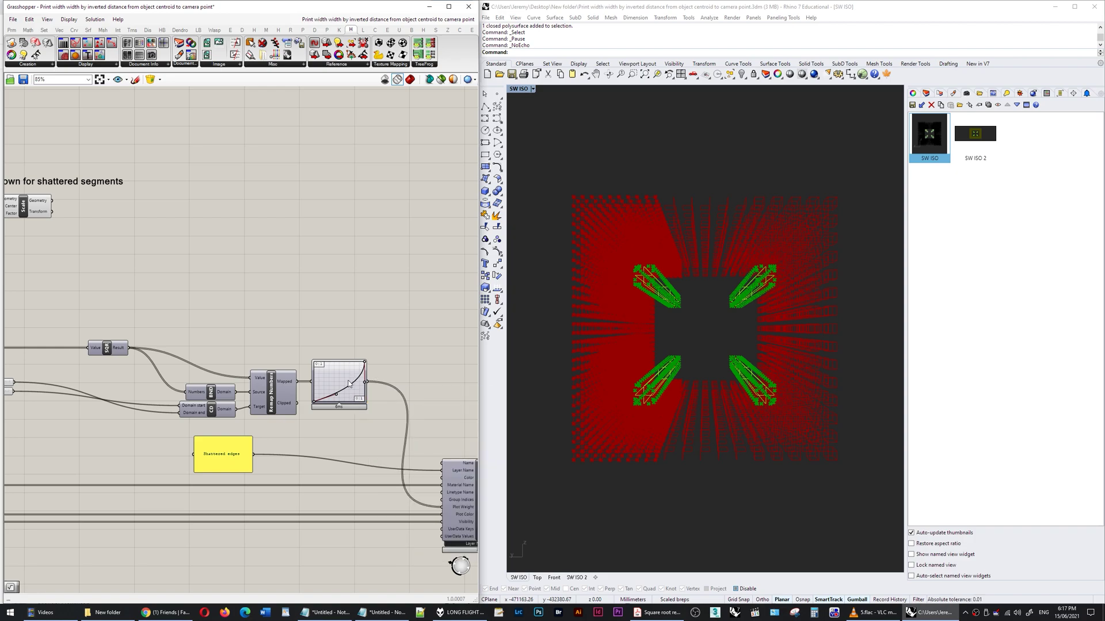
# Review CreateAttributes, Bake Geometry and the group that scales geometry down for shattered segments, and bring back the PDF drawing.
pyautogui.moveTo(451, 462); pyautogui.dragTo(370, 386, button='right')
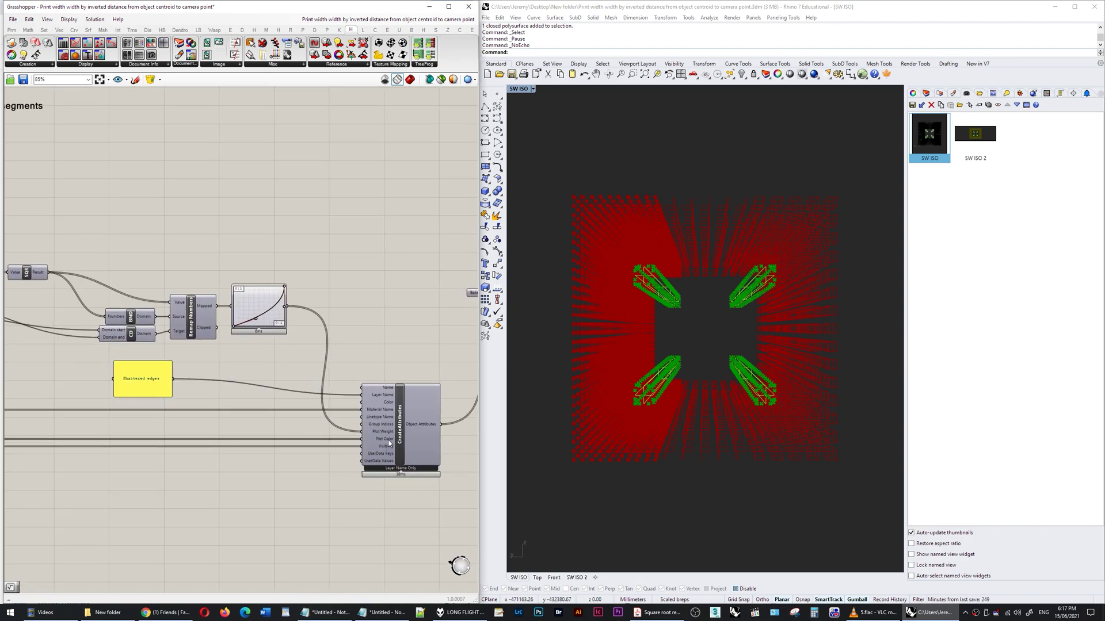
pyautogui.scroll(-1, 390, 434)
pyautogui.moveTo(389, 435); pyautogui.dragTo(295, 430, button='right')
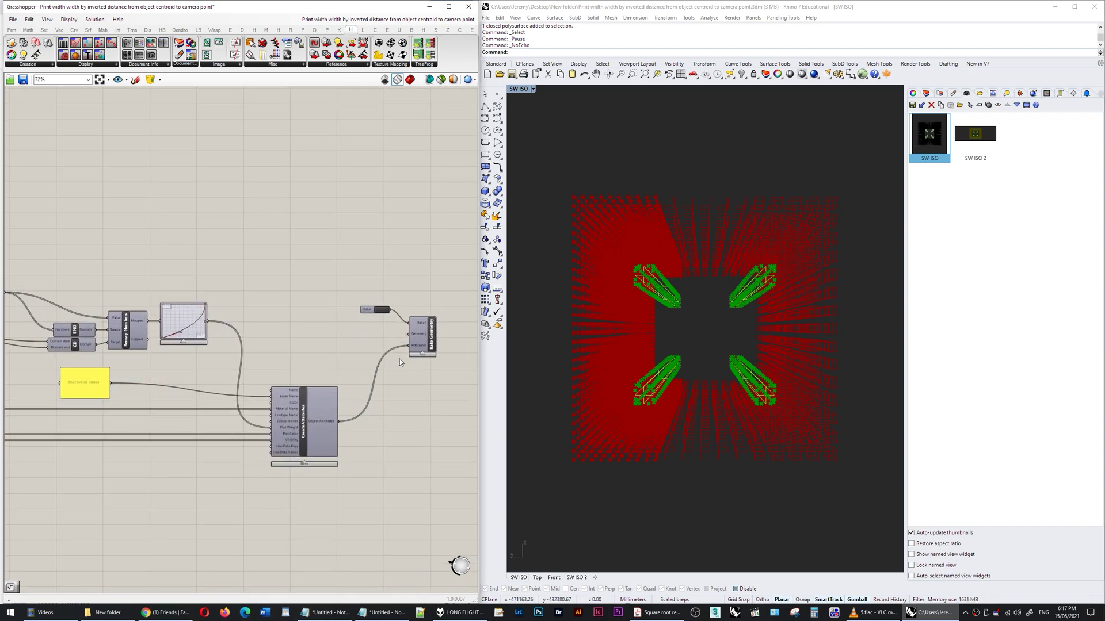
pyautogui.click(424, 333)
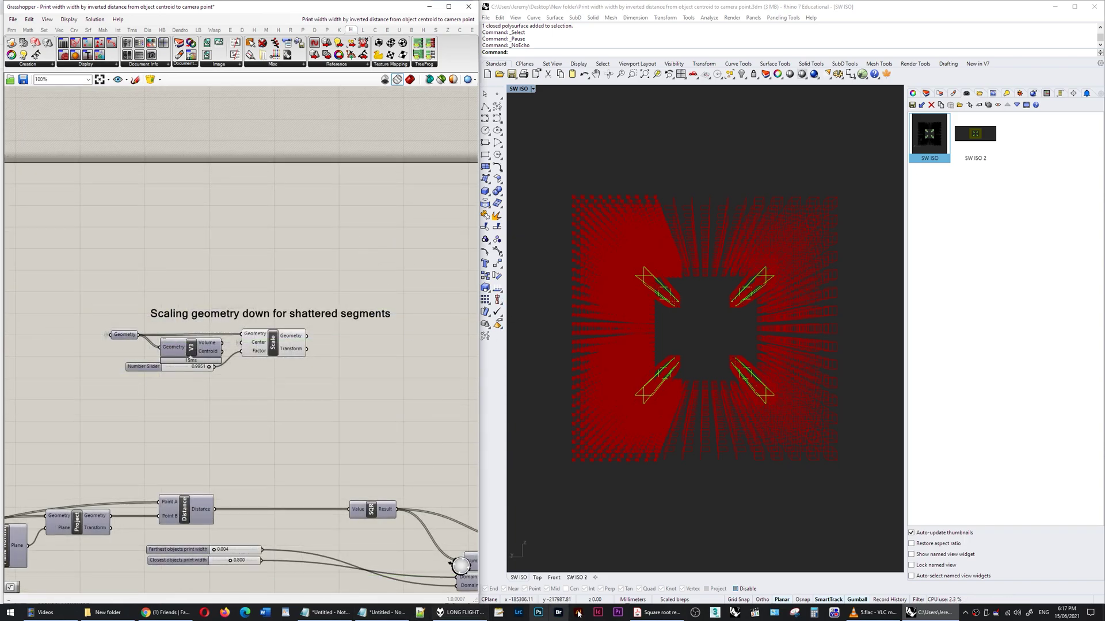
pyautogui.click(656, 613)
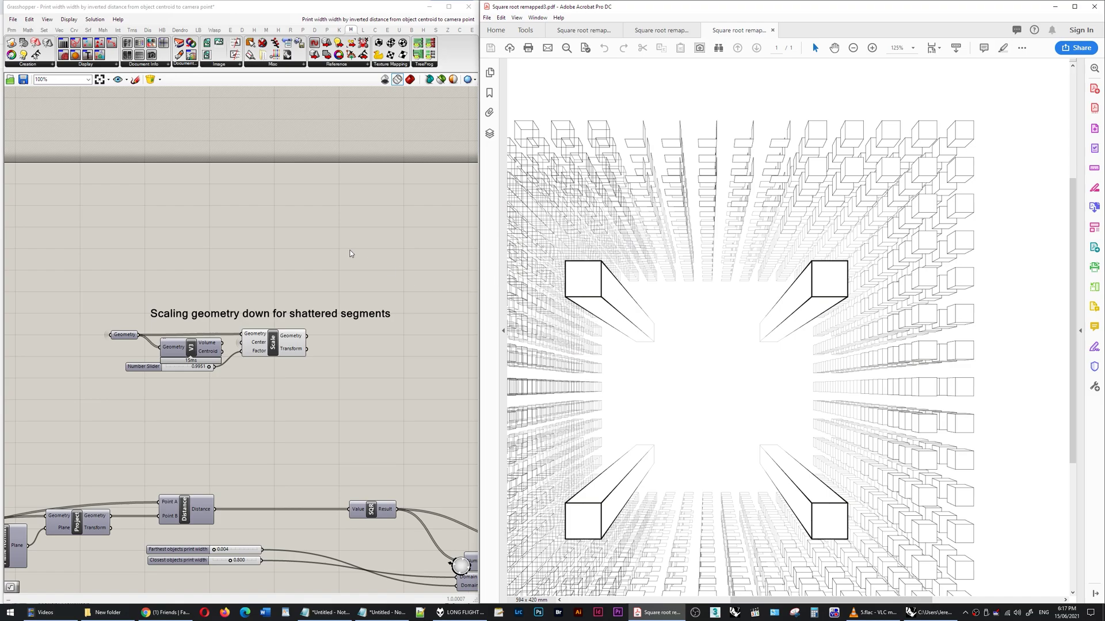
# Select the Scale component and a Rhino column polysurface to examine the scaling of geometry about its volume centroid, and clear the Rhino selection.
pyautogui.click(302, 336)
pyautogui.click(662, 291)
pyautogui.click(280, 339)
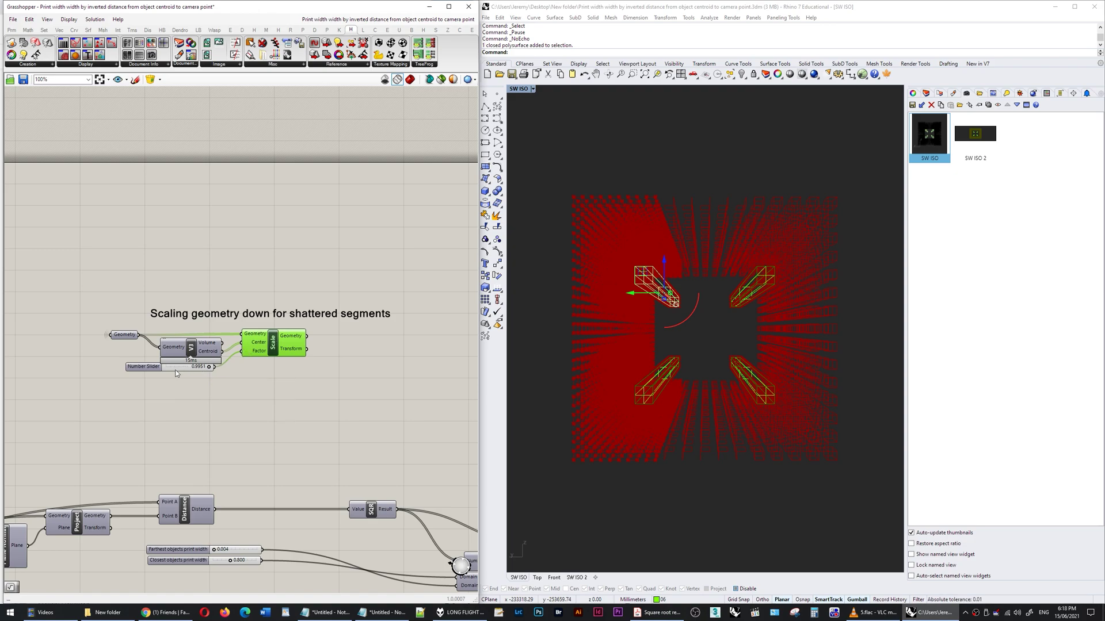
pyautogui.moveTo(223, 401); pyautogui.dragTo(375, 418, button='right')
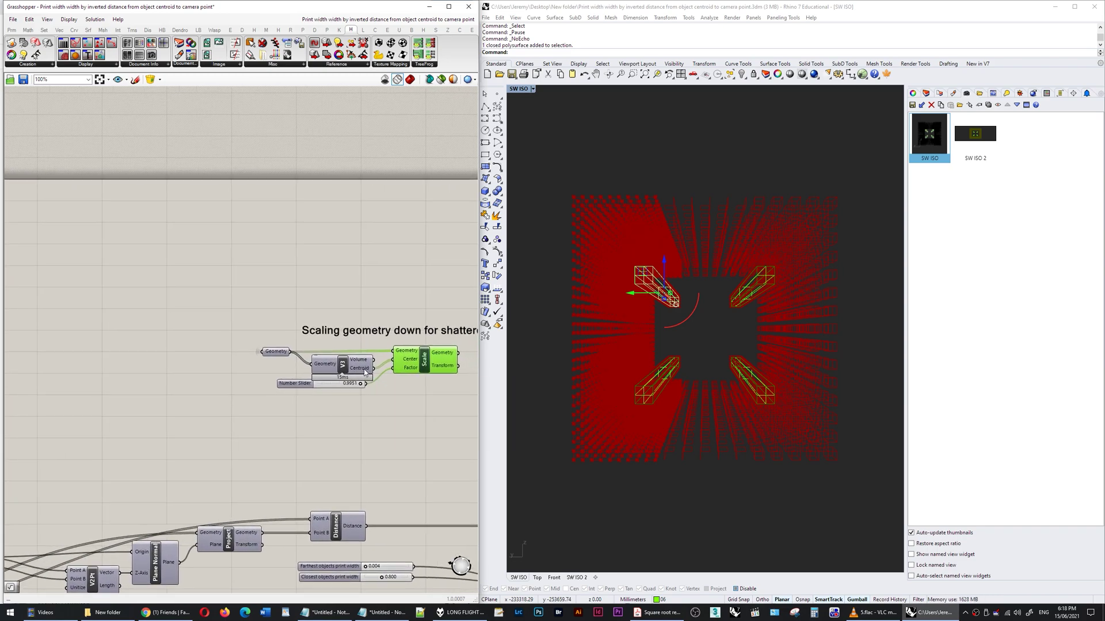
pyautogui.moveTo(431, 386); pyautogui.dragTo(305, 406, button='right')
pyautogui.click(679, 279)
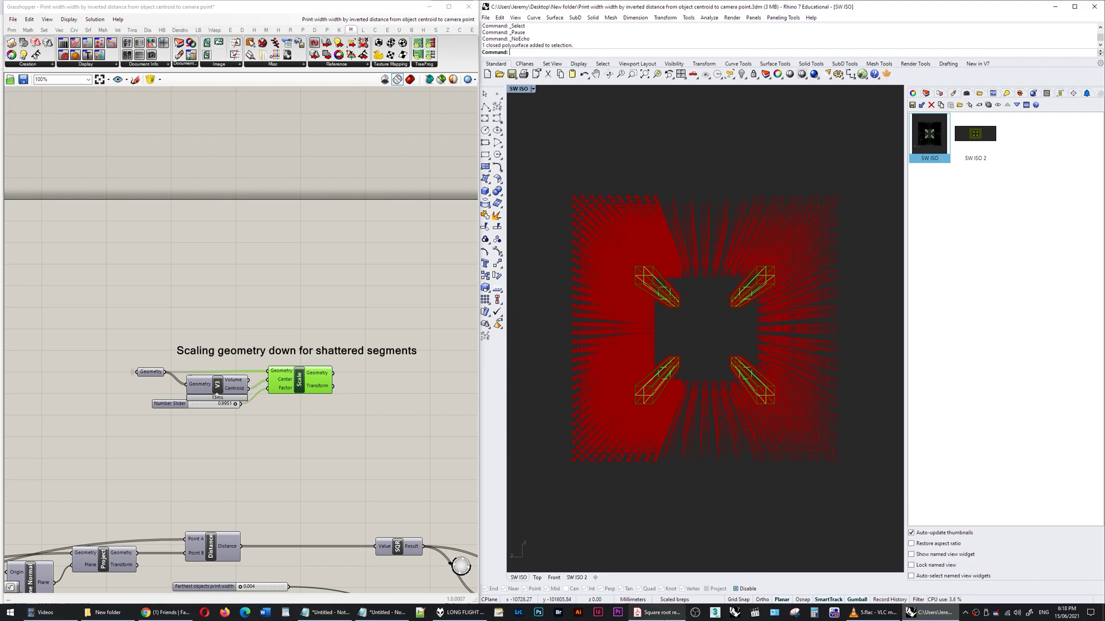
# Switch to the Square root remapped PDF in Acrobat and examine the tapering segment line weights along the upper-left column's edges.
pyautogui.click(658, 612)
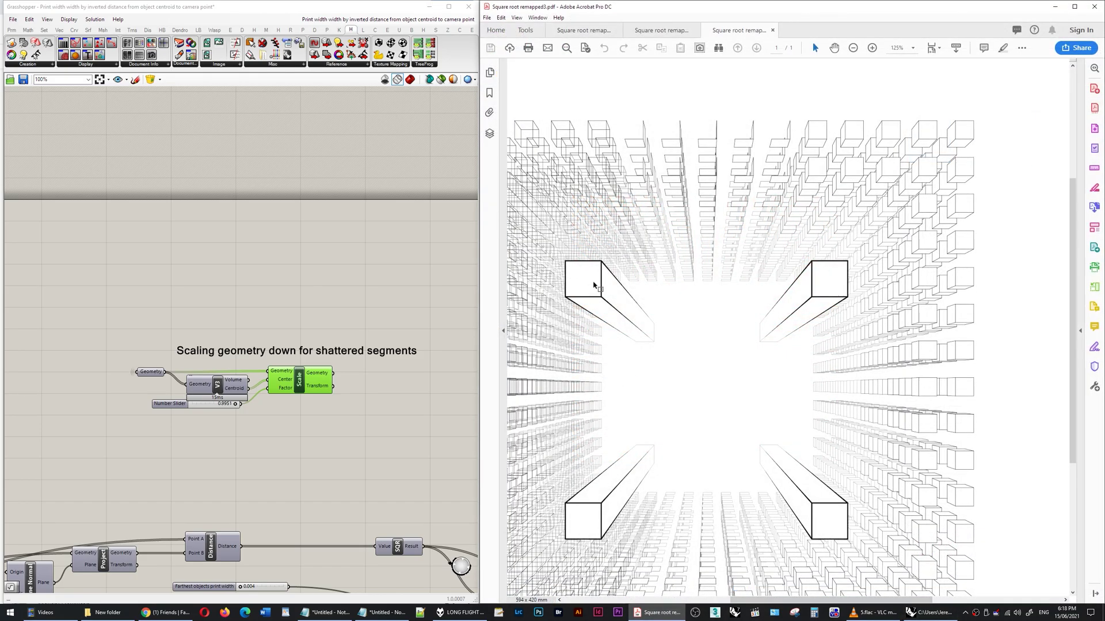
pyautogui.keyDown('ctrl'); pyautogui.scroll(3, 594, 284); pyautogui.keyUp('ctrl')
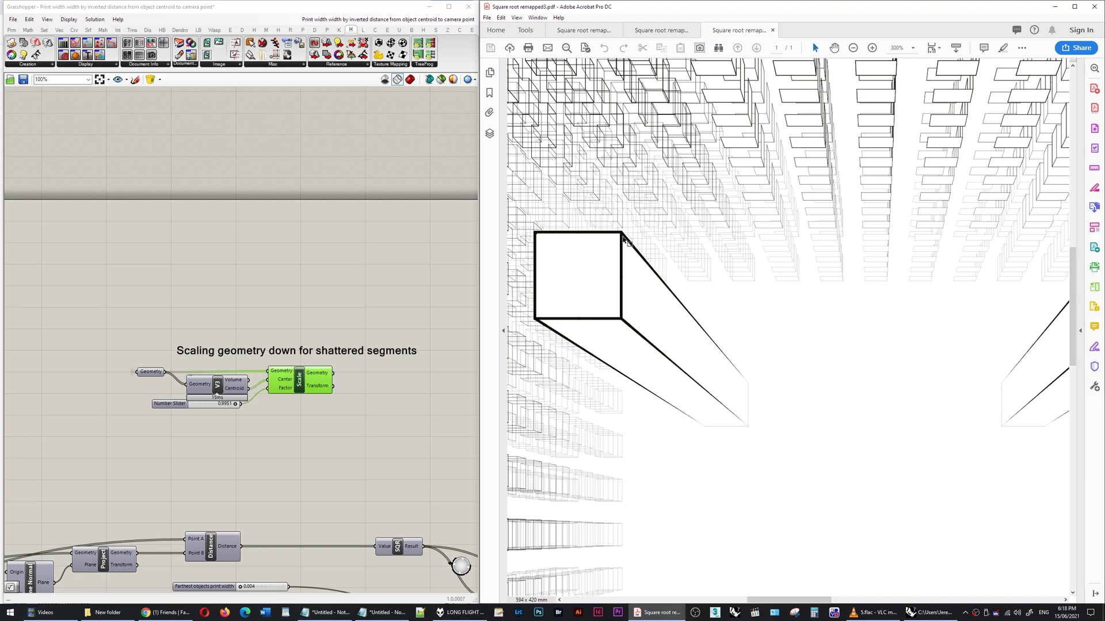
pyautogui.keyDown('ctrl'); pyautogui.scroll(4, 754, 392); pyautogui.keyUp('ctrl')
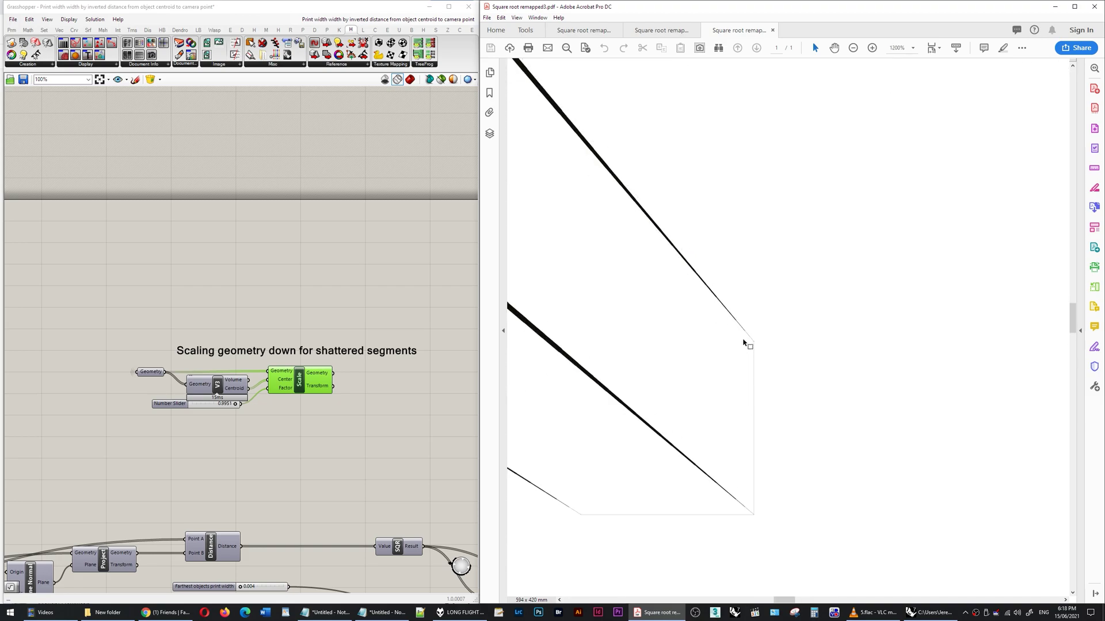
pyautogui.keyDown('ctrl'); pyautogui.scroll(3, 745, 344); pyautogui.keyUp('ctrl')
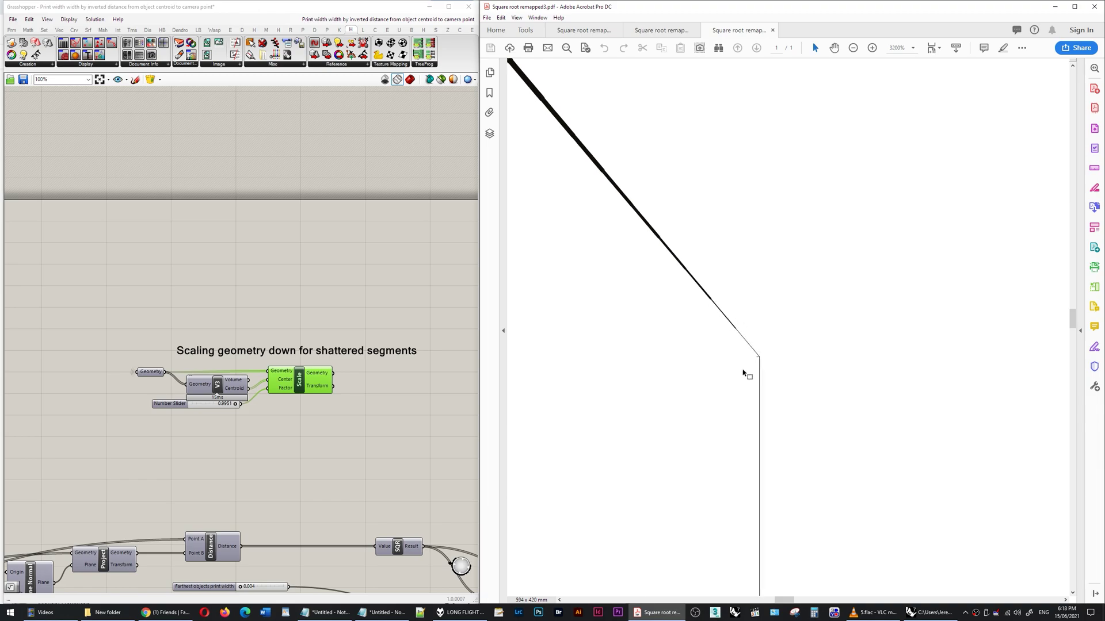
pyautogui.keyDown('ctrl'); pyautogui.scroll(2, 747, 374); pyautogui.keyUp('ctrl')
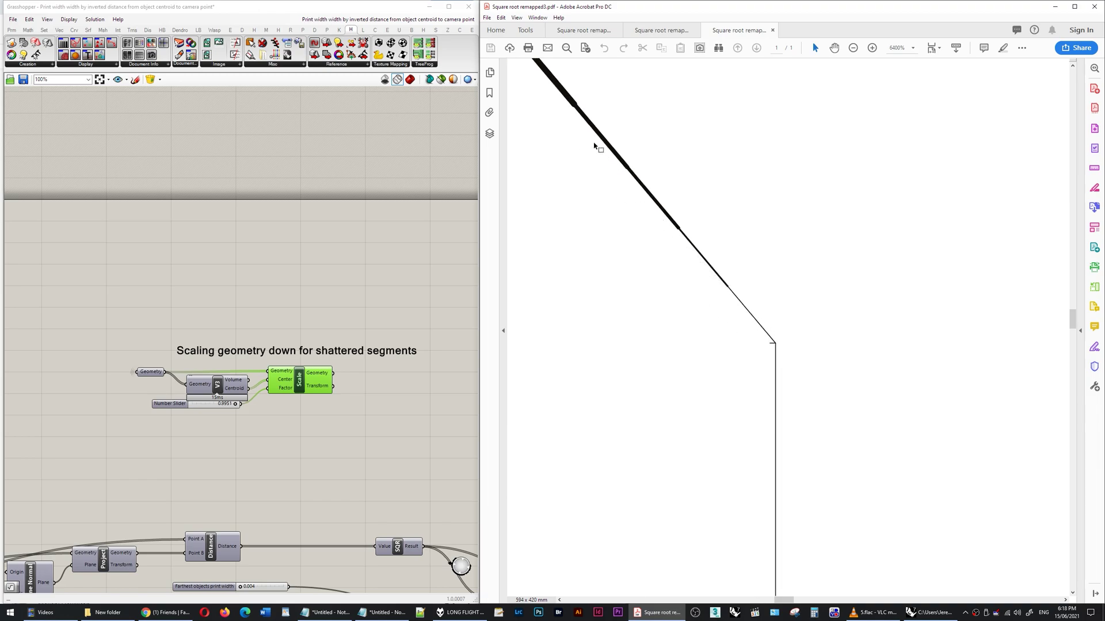
pyautogui.keyDown('ctrl'); pyautogui.scroll(-3, 759, 413); pyautogui.keyUp('ctrl')
pyautogui.keyDown('ctrl'); pyautogui.scroll(-3, 703, 395); pyautogui.keyUp('ctrl')
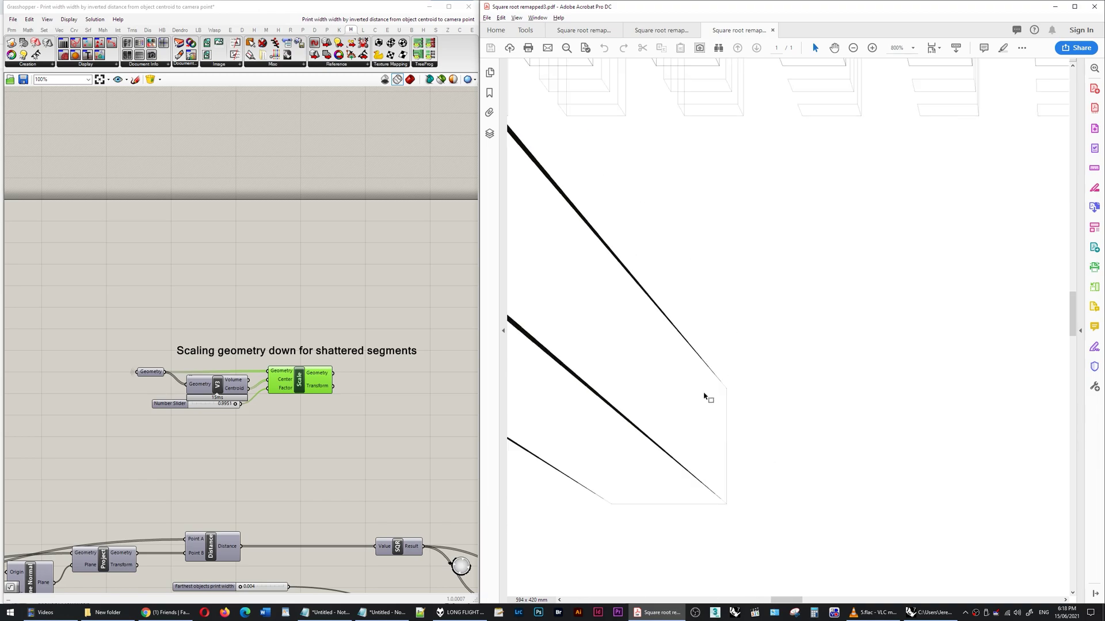
pyautogui.keyDown('ctrl'); pyautogui.scroll(-2, 670, 401); pyautogui.keyUp('ctrl')
pyautogui.keyDown('ctrl'); pyautogui.scroll(-2, 666, 403); pyautogui.keyUp('ctrl')
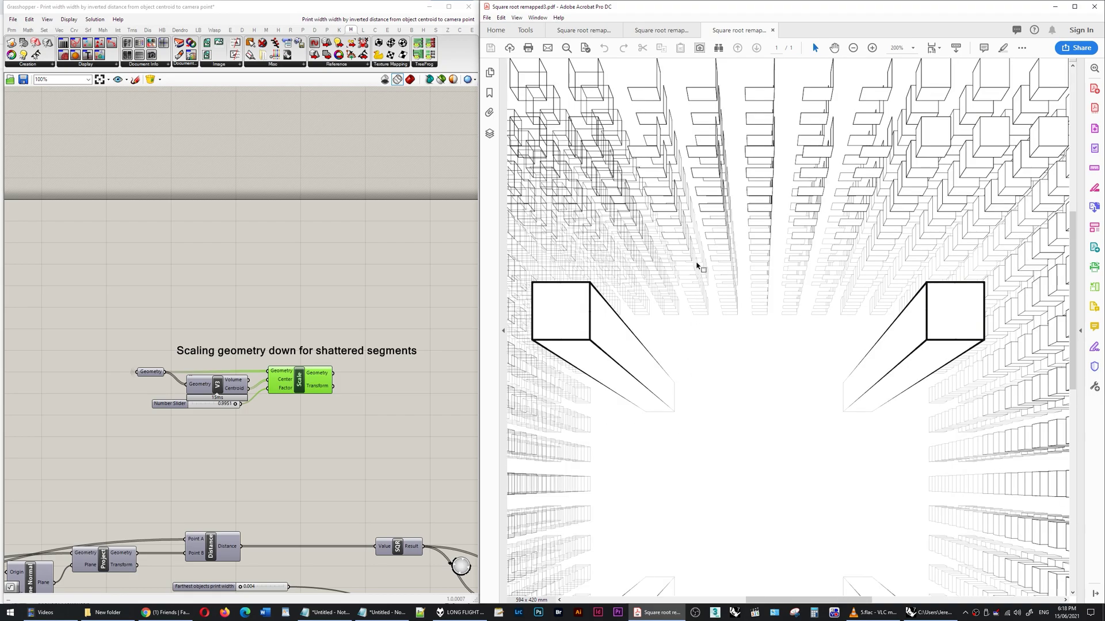
pyautogui.keyDown('ctrl'); pyautogui.scroll(-2, 696, 264); pyautogui.keyUp('ctrl')
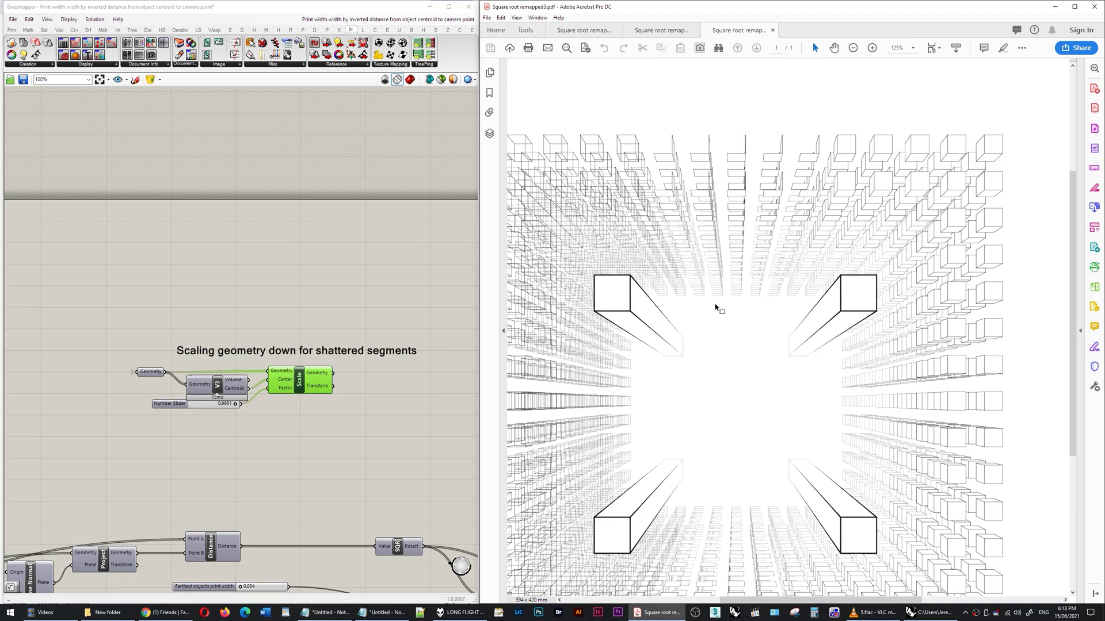